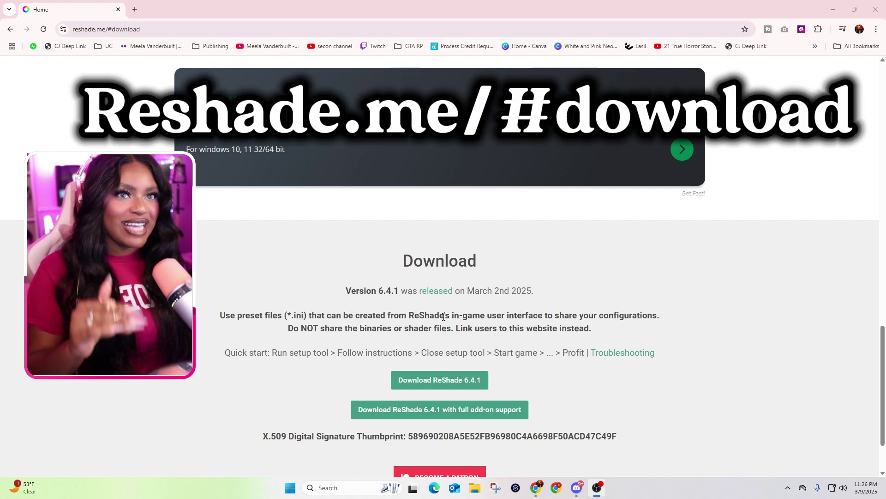
Download ReShade_Setup_6.4.1.exe from the page and run it from Chrome's downloads
scroll(613, 316, "down", 1)
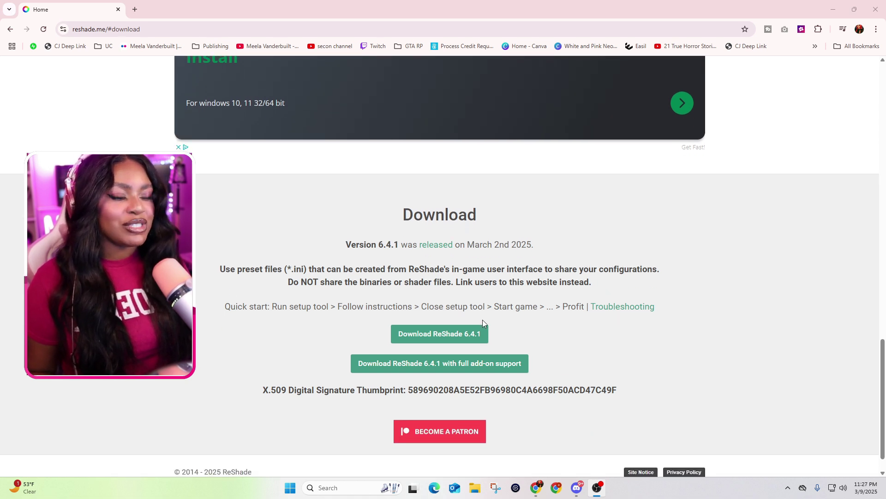
left_click(421, 341)
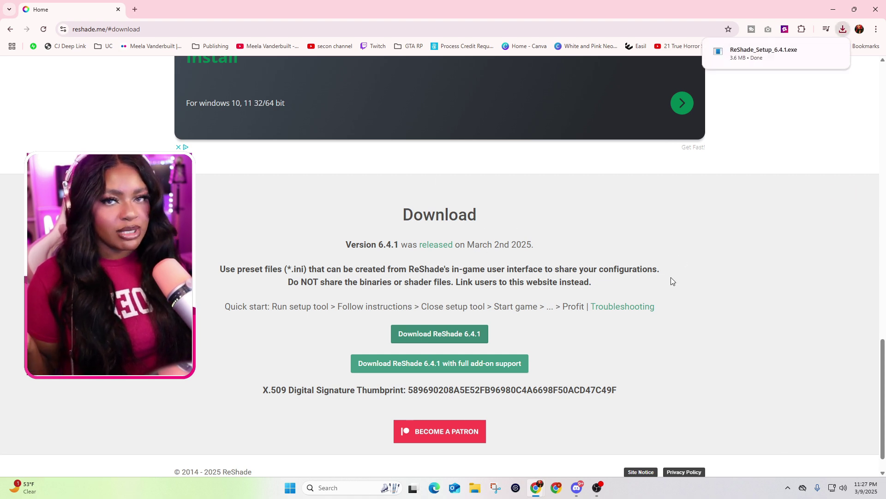
mouse_move(788, 60)
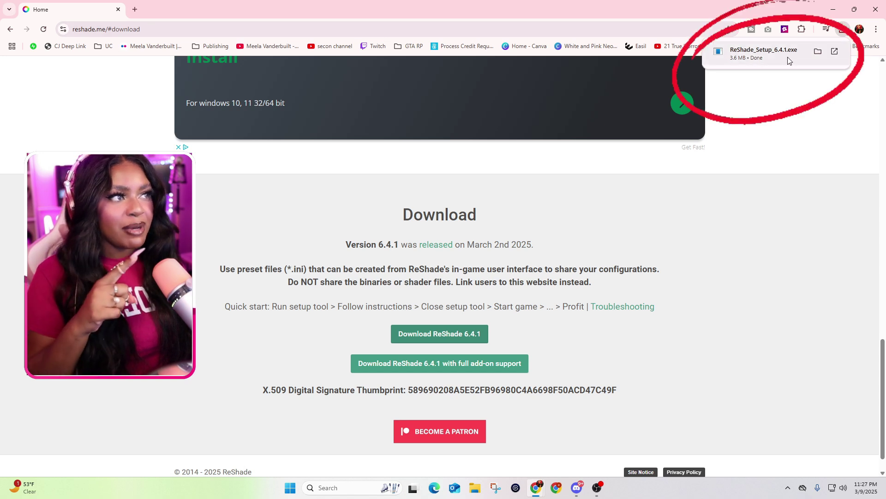
left_click(764, 51)
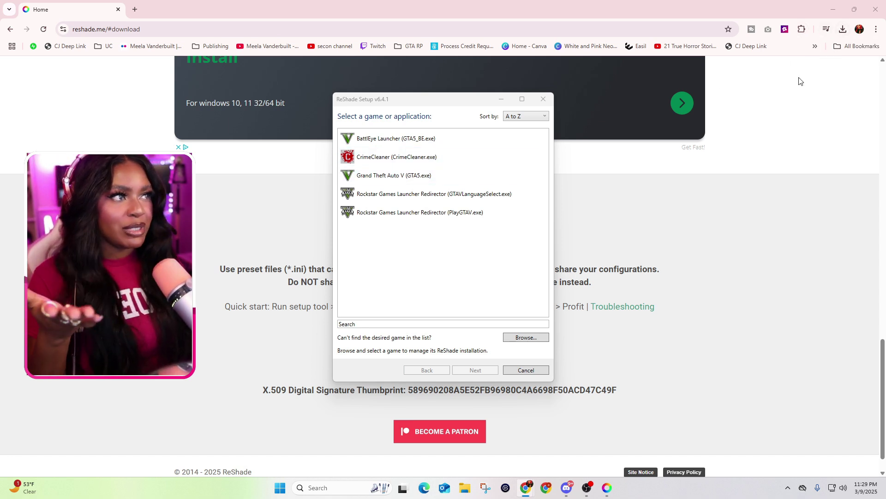
Bring the ReShade setup window forward and pick Grand Theft Auto V (GTA5.exe) as target
left_click(844, 35)
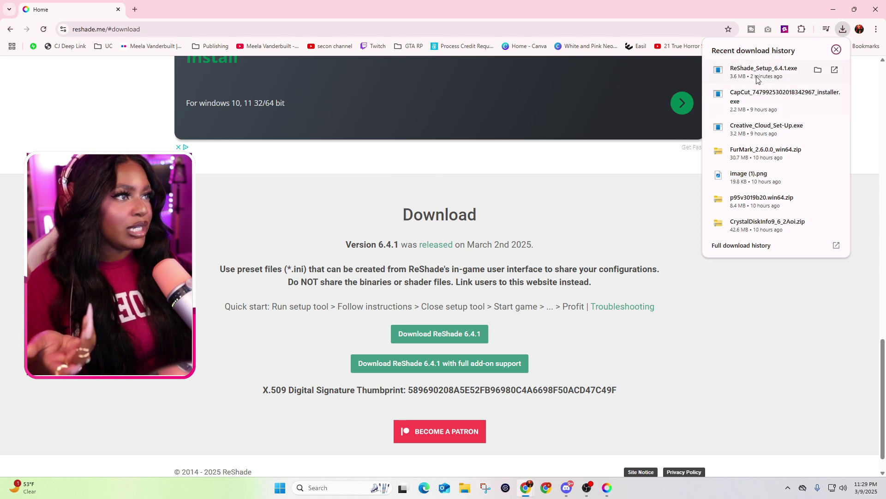
left_click(607, 488)
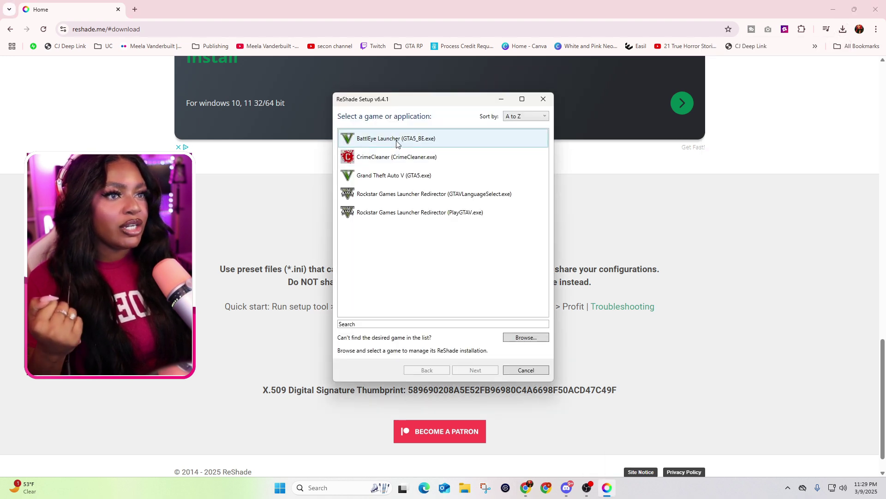
left_click(433, 176)
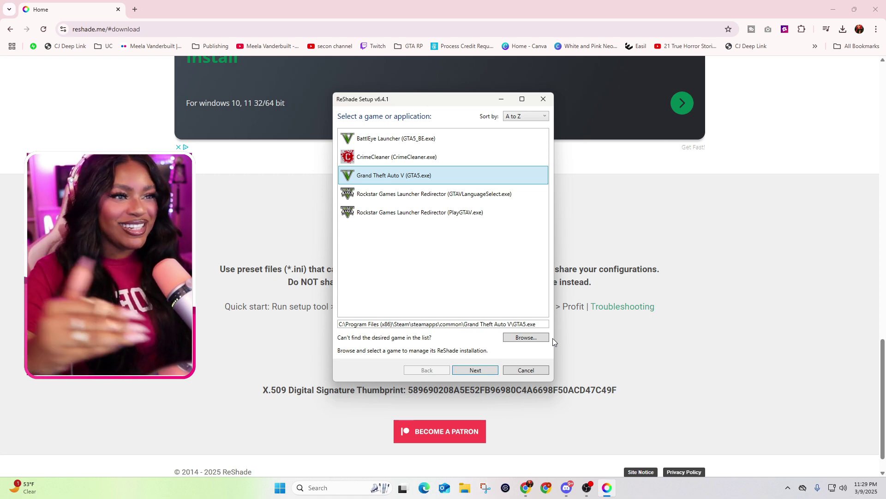
key("alt+Tab")
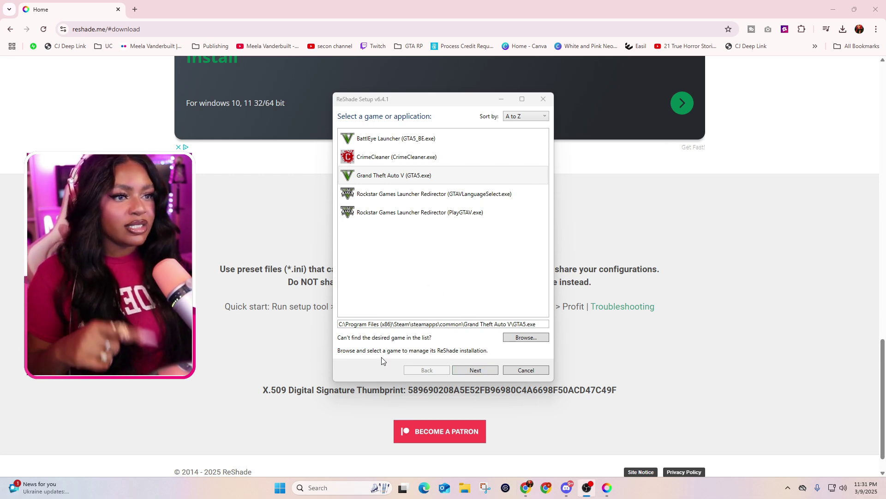
Keep DirectX 10/11/12, check all effect packages, install them, and finish the setup
left_click(476, 370)
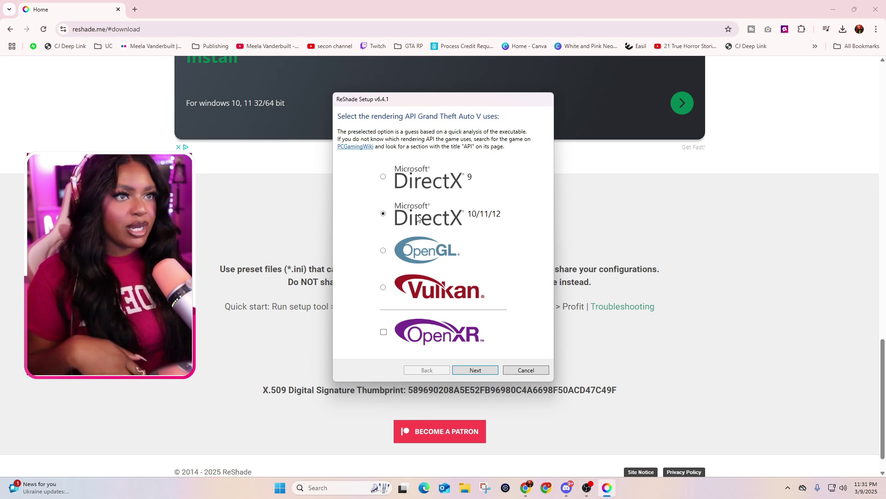
left_click(473, 371)
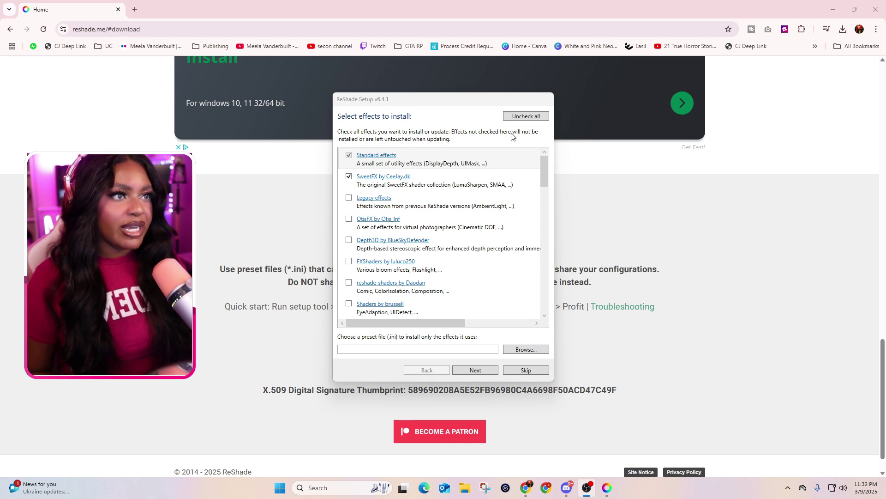
left_click(516, 118)
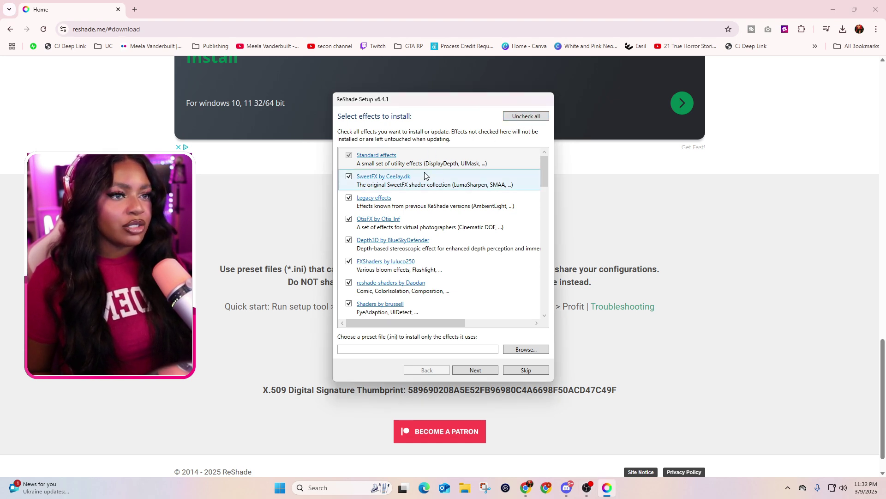
left_click(490, 369)
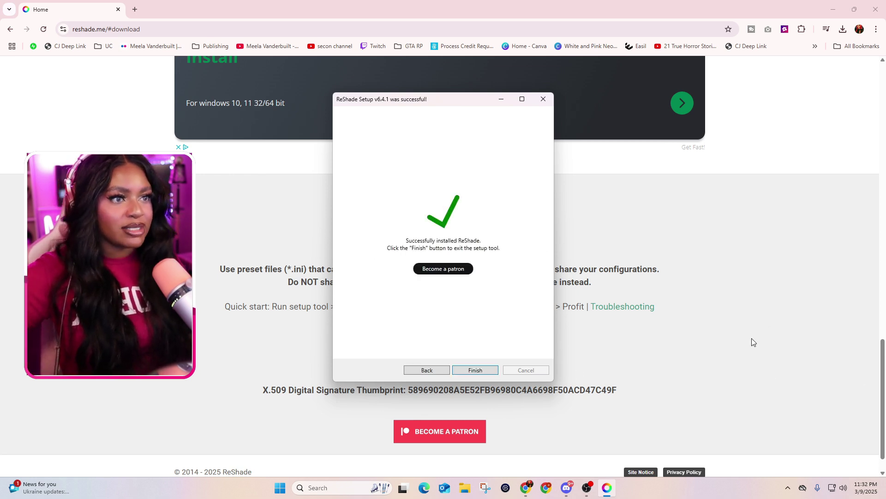
left_click(693, 361)
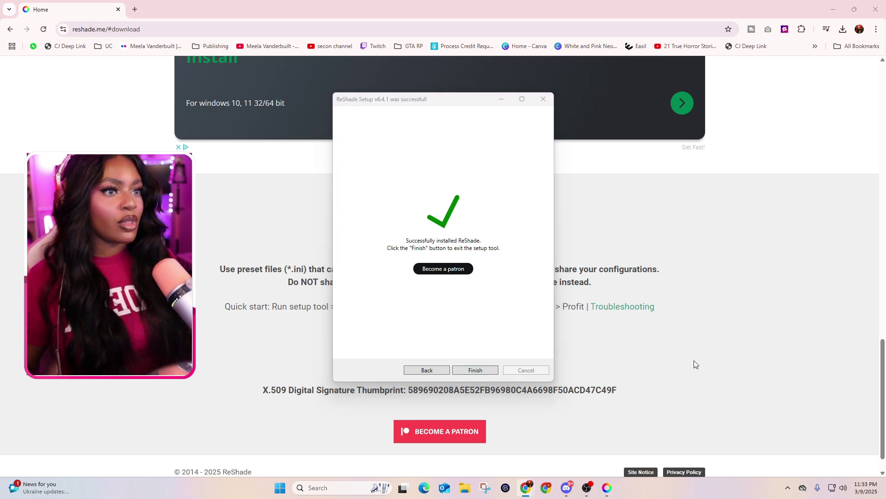
left_click(480, 371)
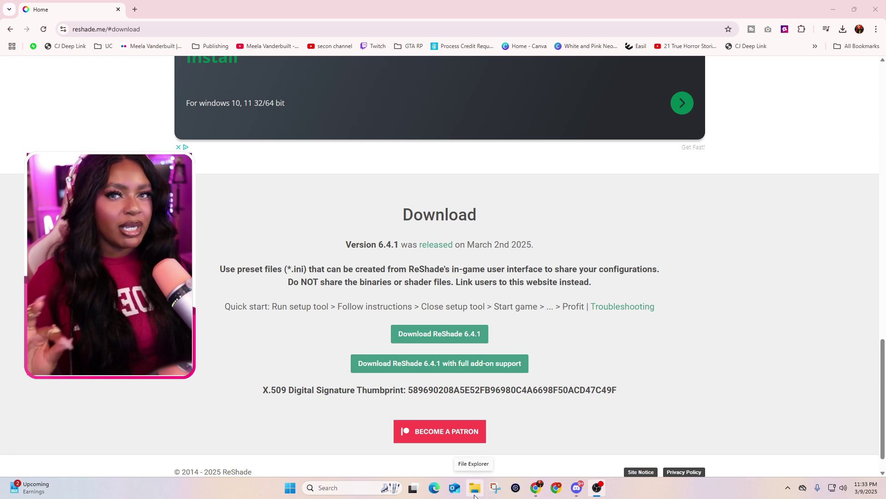
Launch Steam from Windows search and open its game library
left_click(333, 491)
type("steam")
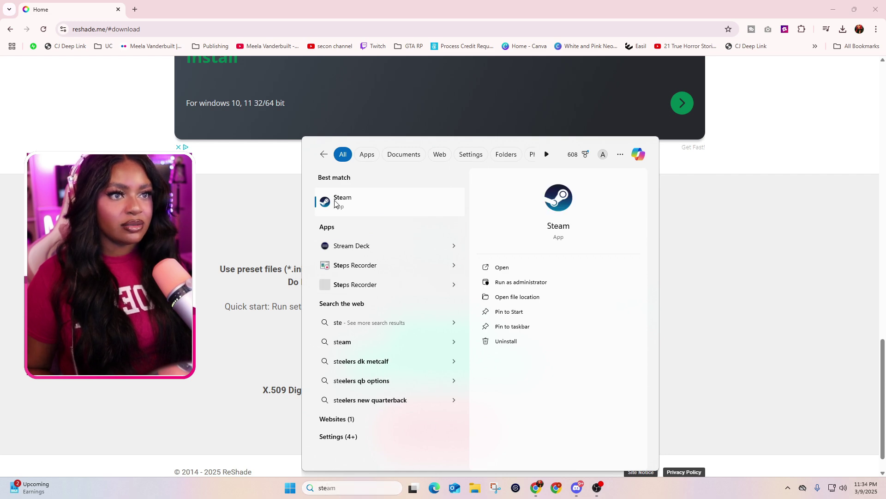
left_click(335, 203)
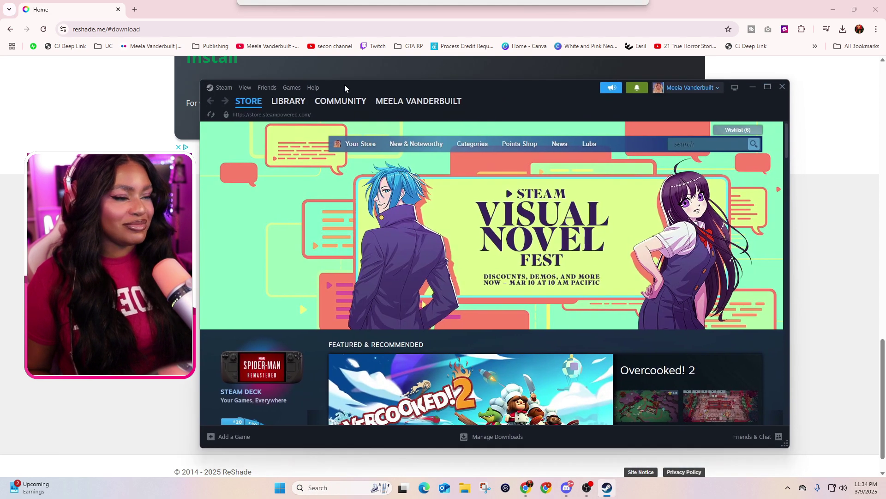
left_click_drag(345, 84, 314, 64)
left_click(256, 83)
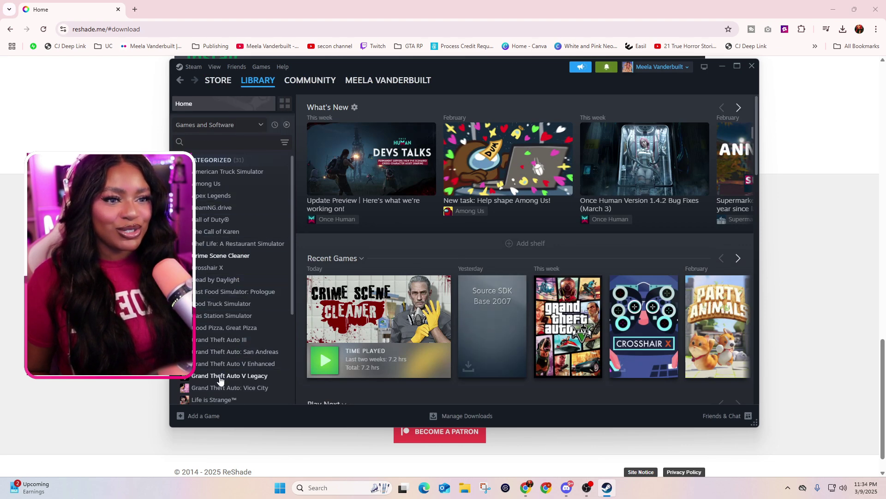
Open the local files folder of Grand Theft Auto V Legacy via Manage > Browse local files
scroll(224, 352, "down", 1)
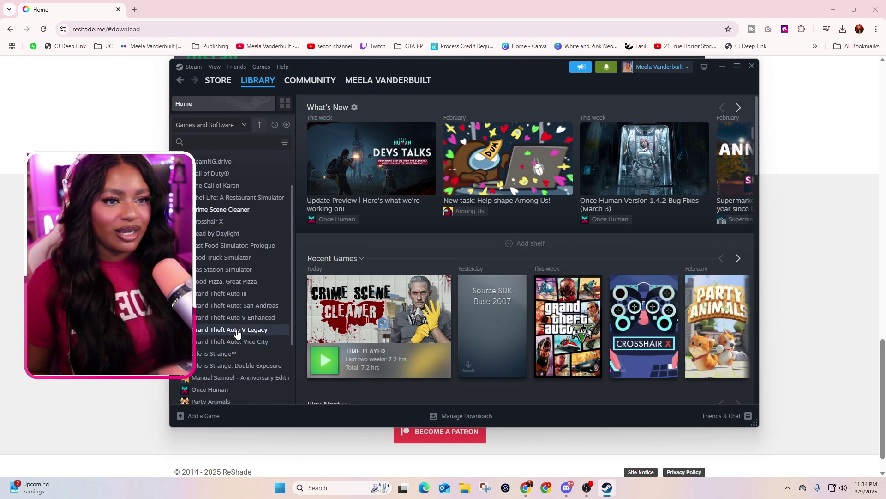
left_click(237, 333)
right_click(268, 332)
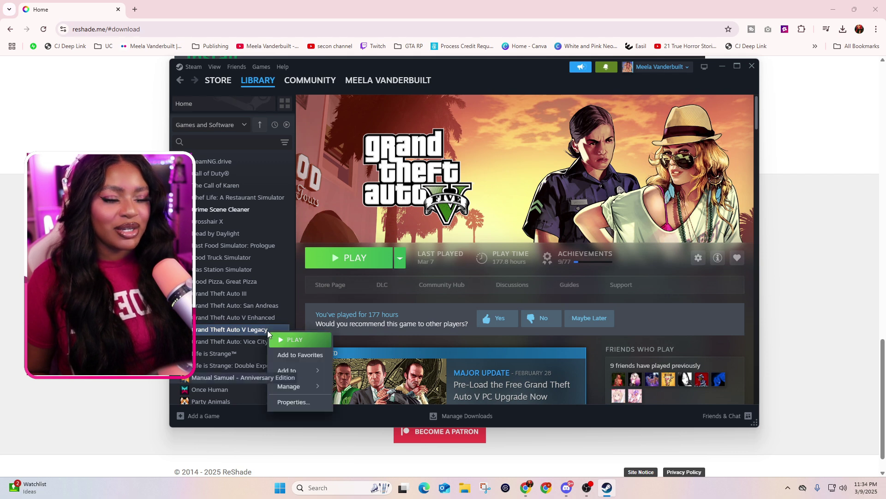
mouse_move(316, 392)
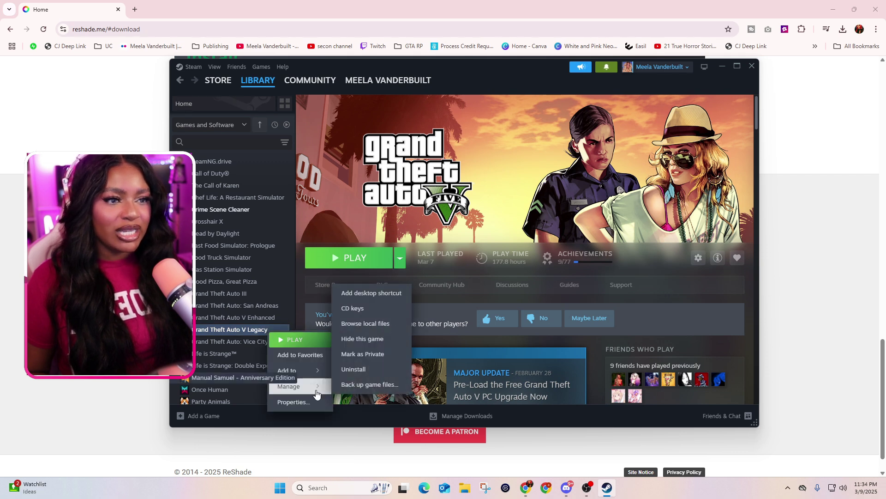
left_click(383, 325)
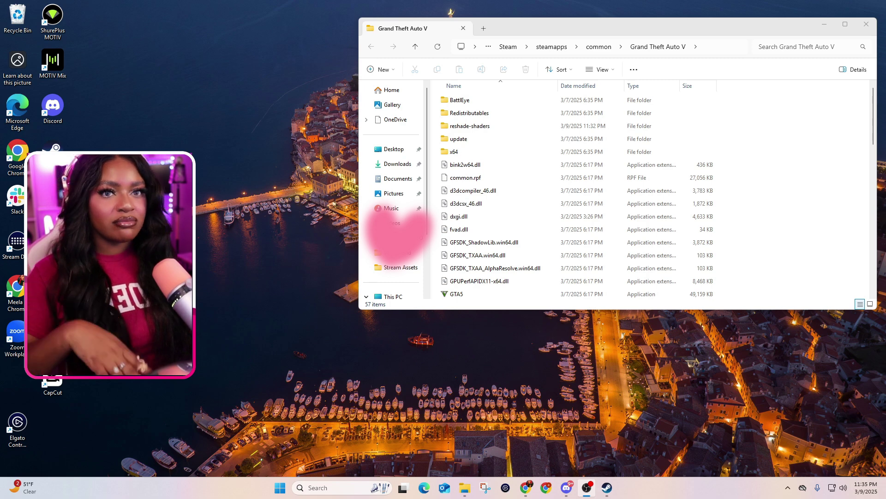
Open the FiveM Application Data folder from the shortcut's install location, beside the GTA V window
right_click(54, 69)
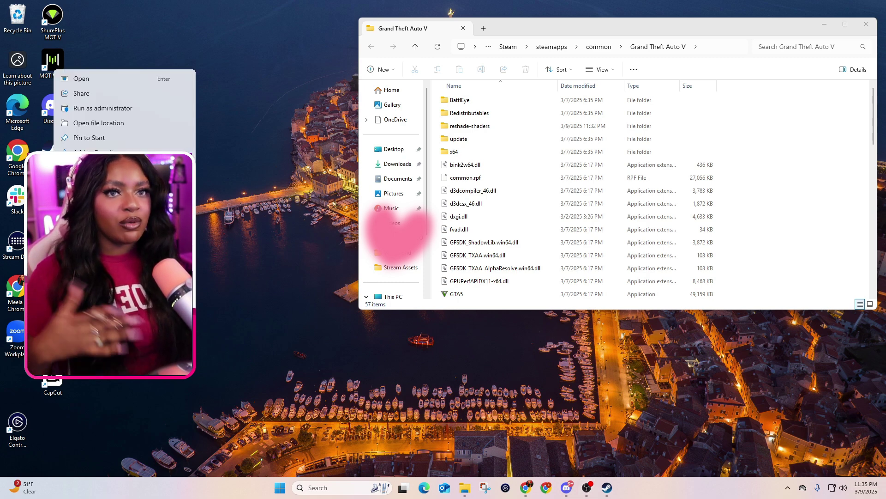
left_click(109, 123)
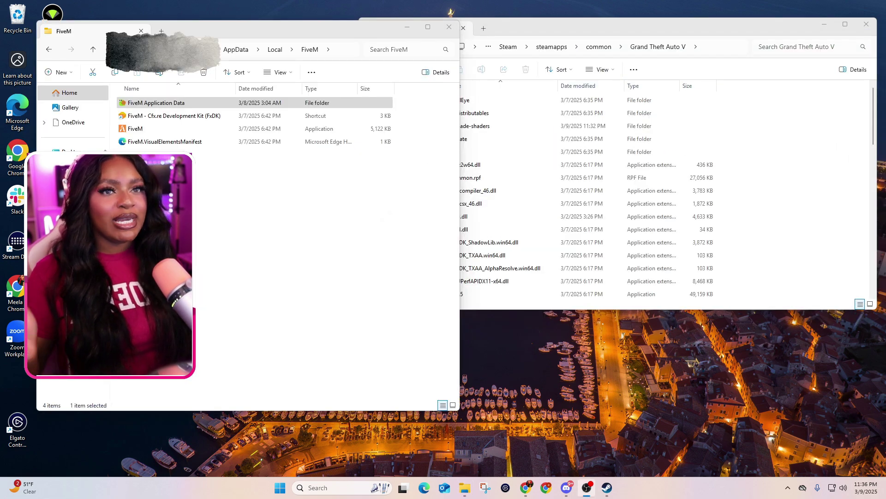
left_click(136, 106)
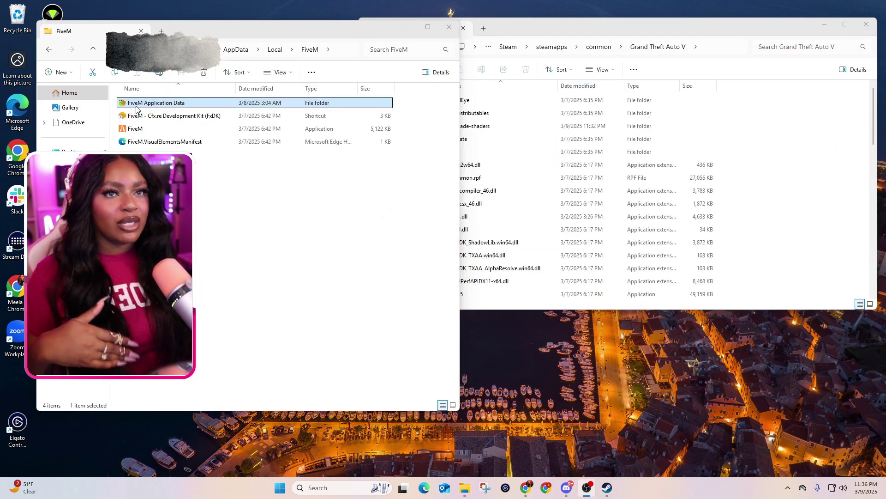
double_click(136, 107)
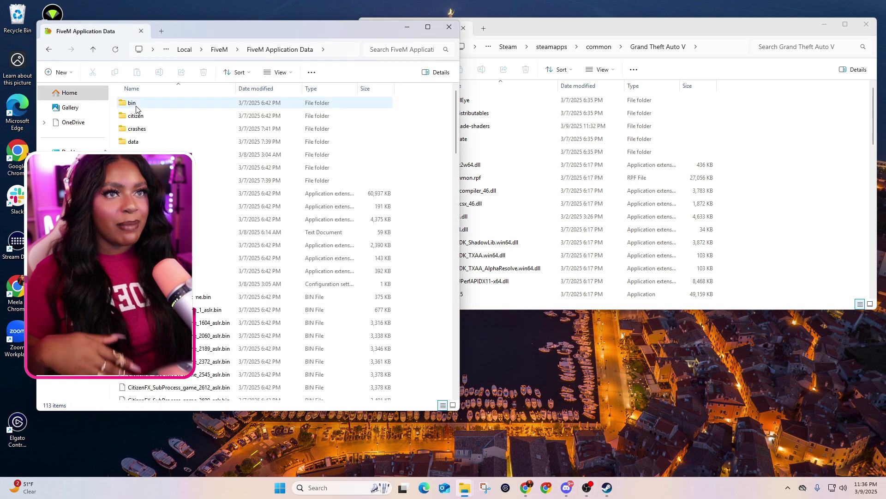
left_click_drag(303, 32, 281, 20)
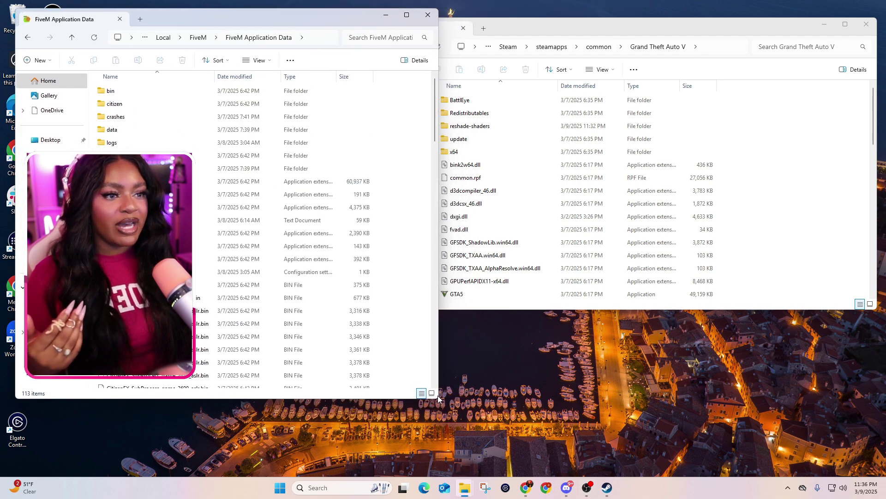
left_click_drag(438, 402, 410, 442)
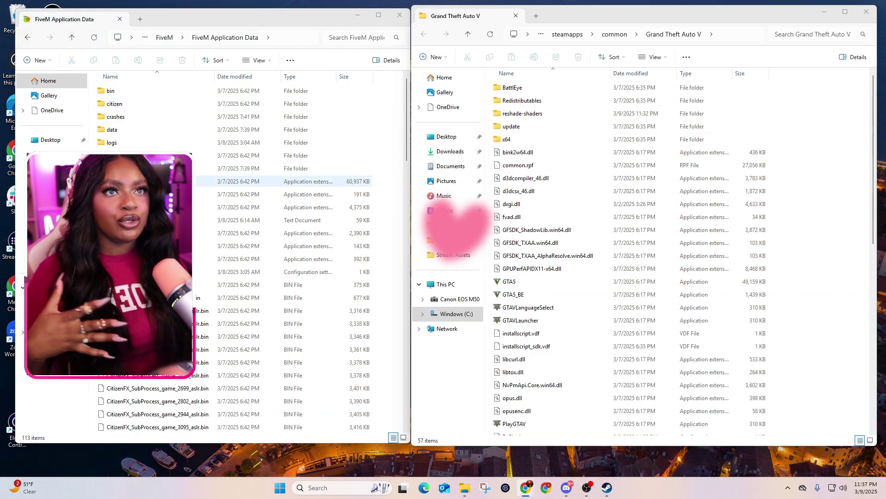
Create a new folder named Plugins in FiveM Application Data
left_click(37, 60)
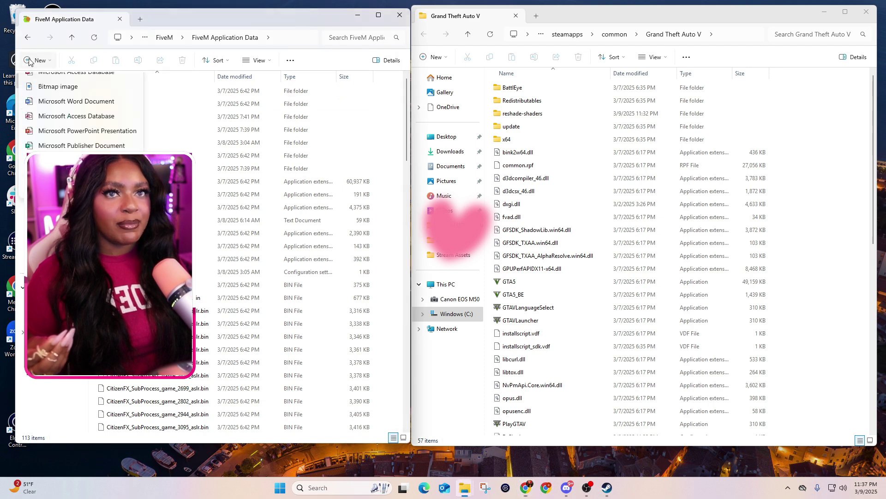
left_click(47, 82)
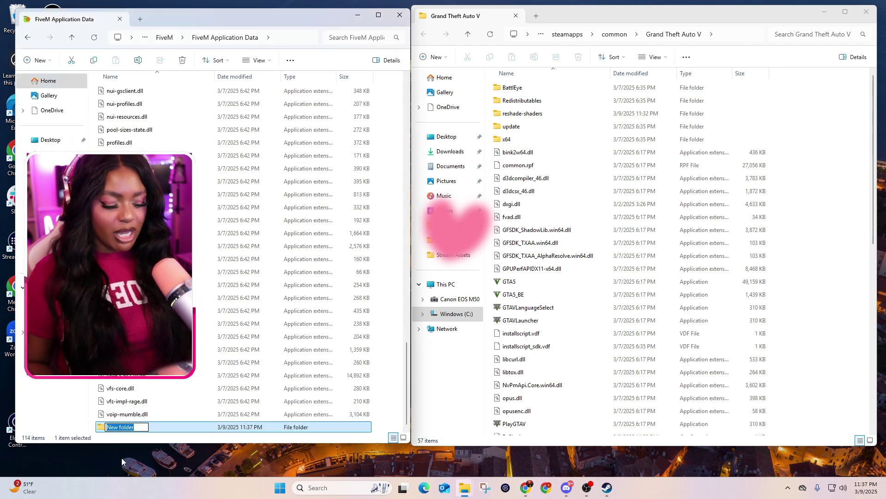
type("Plugins")
key("Return")
Decline the merge and open the existing plugins folder instead
left_click(527, 334)
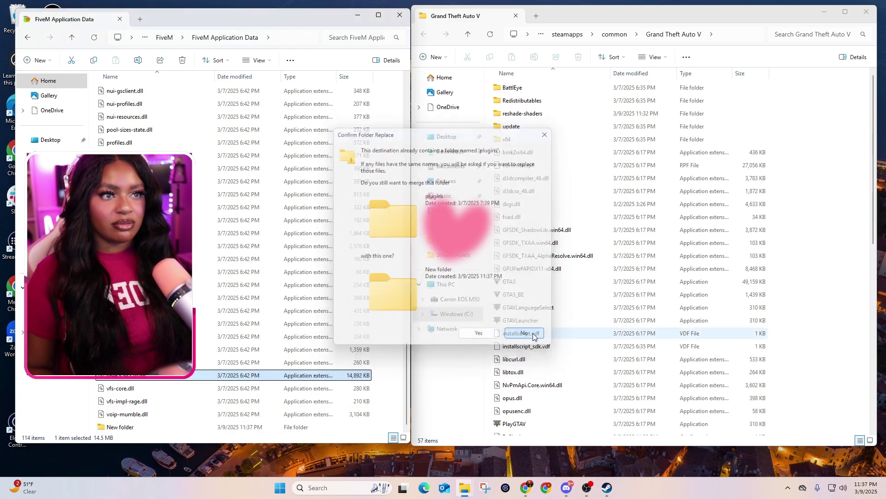
key("p")
key("Return")
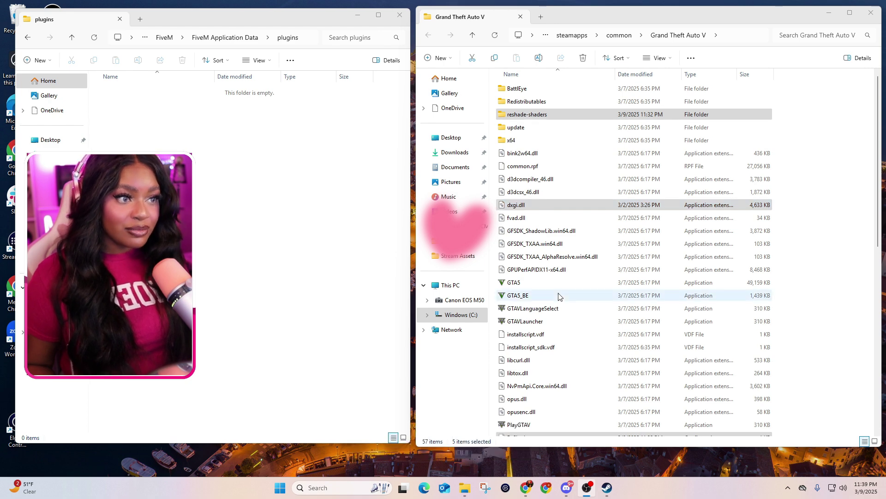
Copy the five ReShade files, including ReShadePreset, from the GTA V folder into plugins
scroll(559, 304, "down", 5)
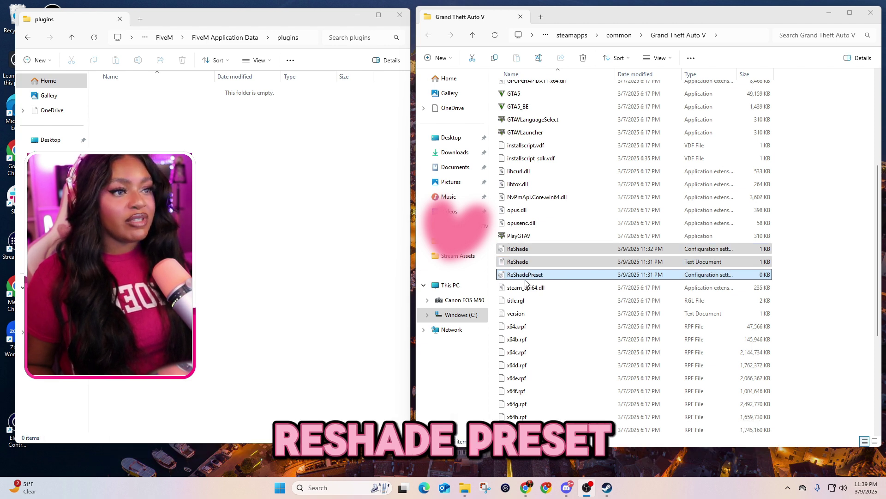
left_click(550, 277)
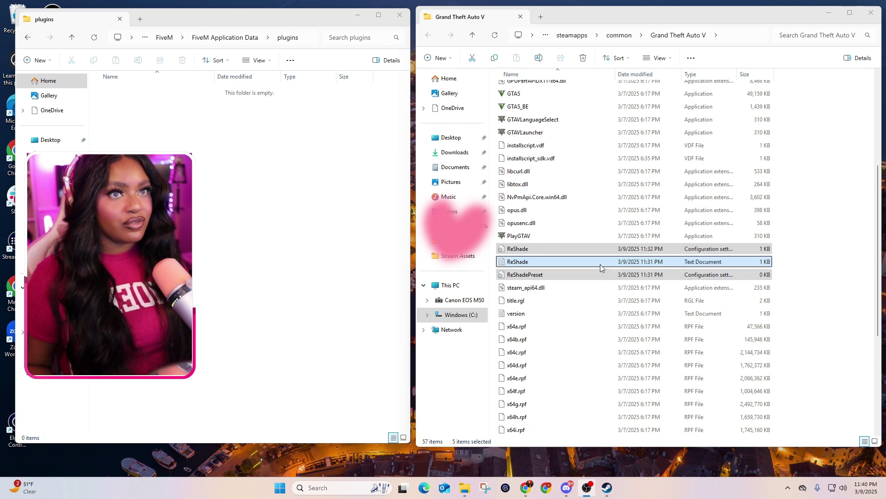
left_click_drag(600, 264, 254, 209)
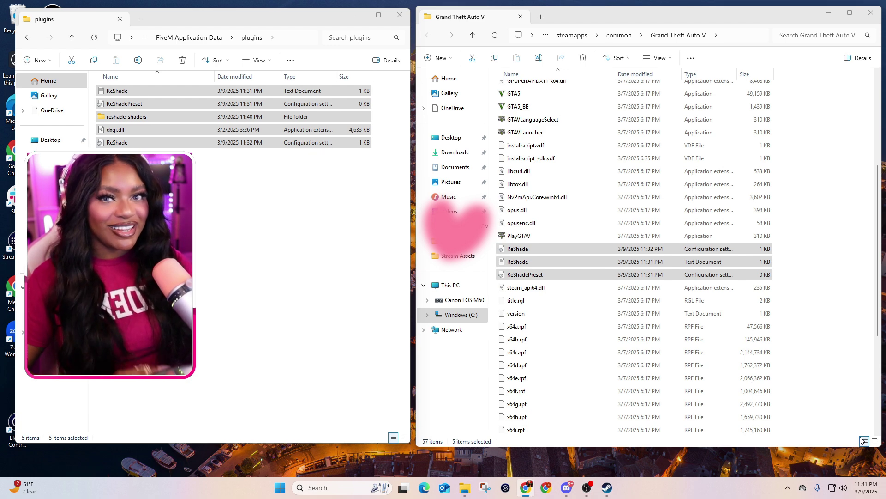
key("super+d")
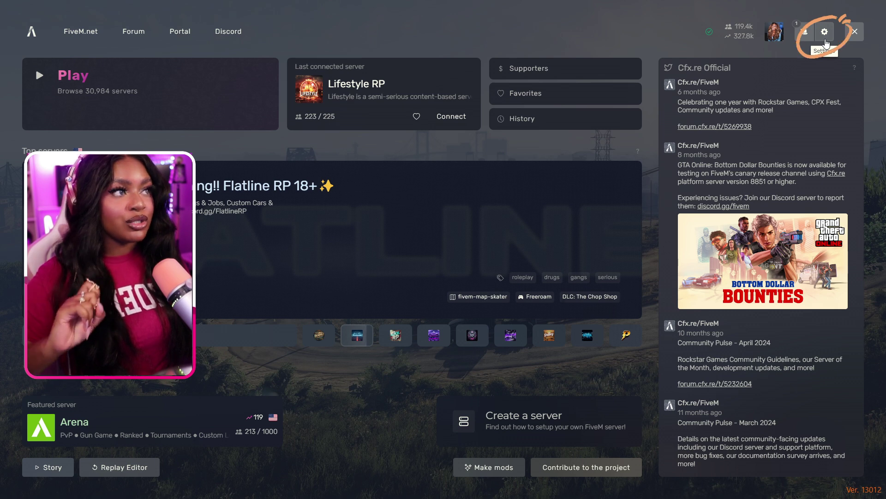
Look over FiveM's Game settings from the gear icon, then close them twice
left_click(825, 43)
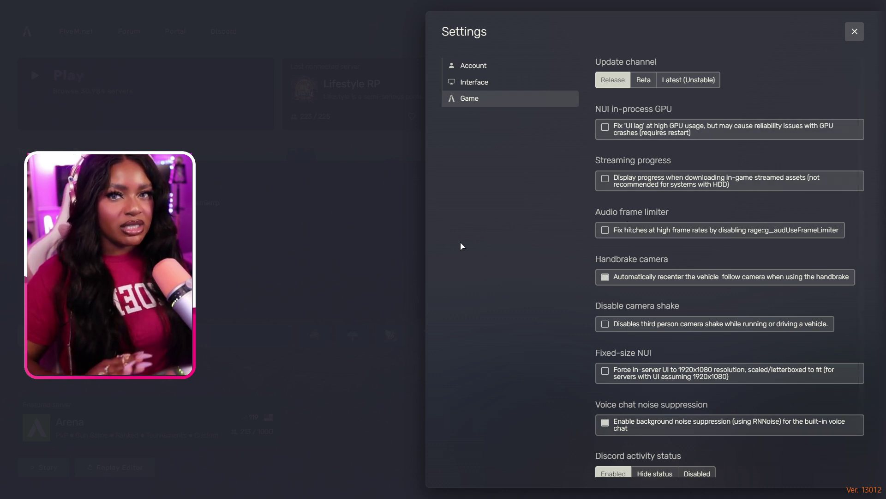
key("Escape")
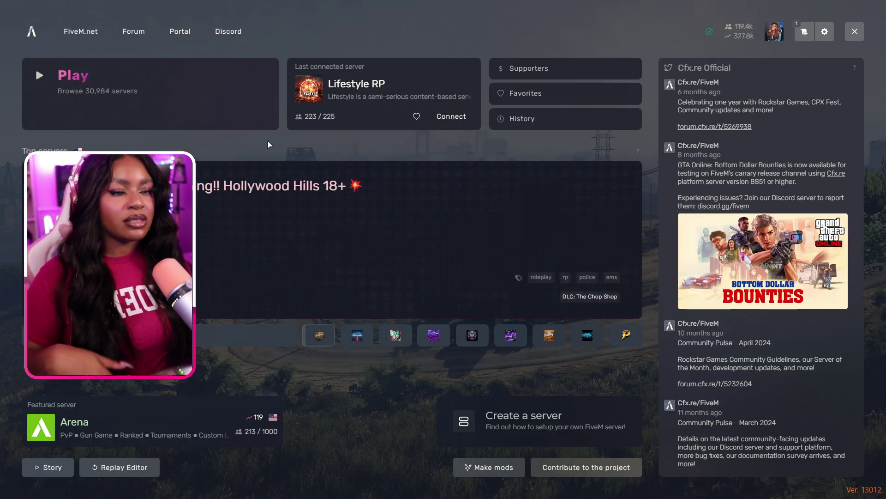
left_click(825, 31)
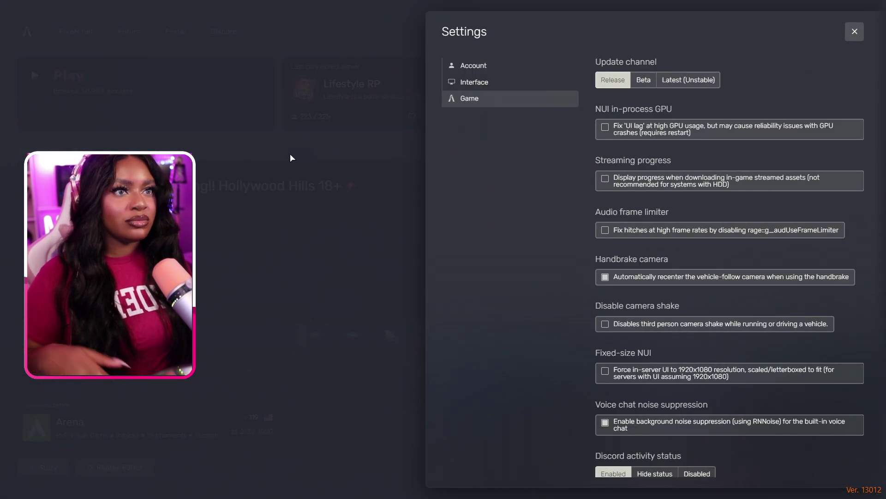
key("Escape")
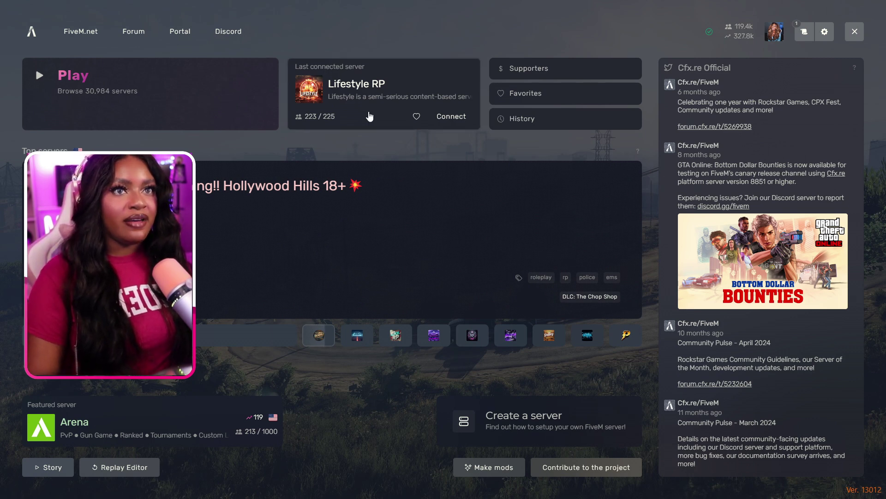
Open the F8 console to read the ReShade-blocked warning, then switch to the plugins folder
key("F8")
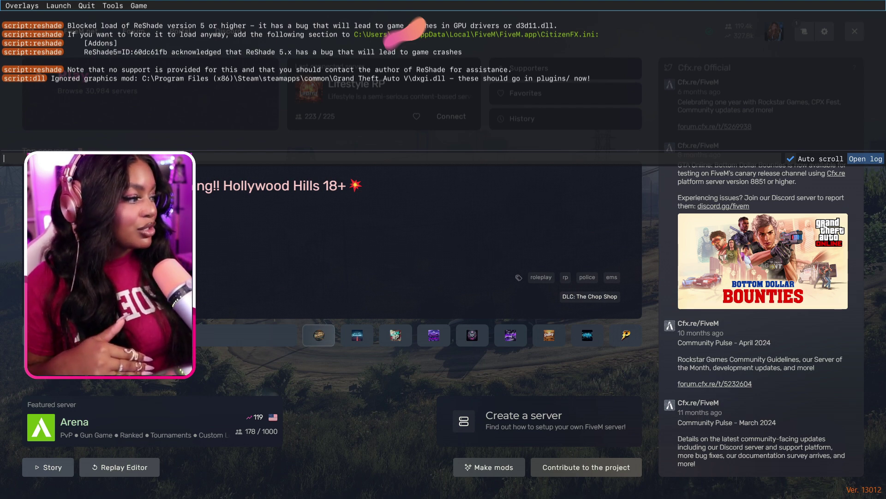
key("alt+Tab")
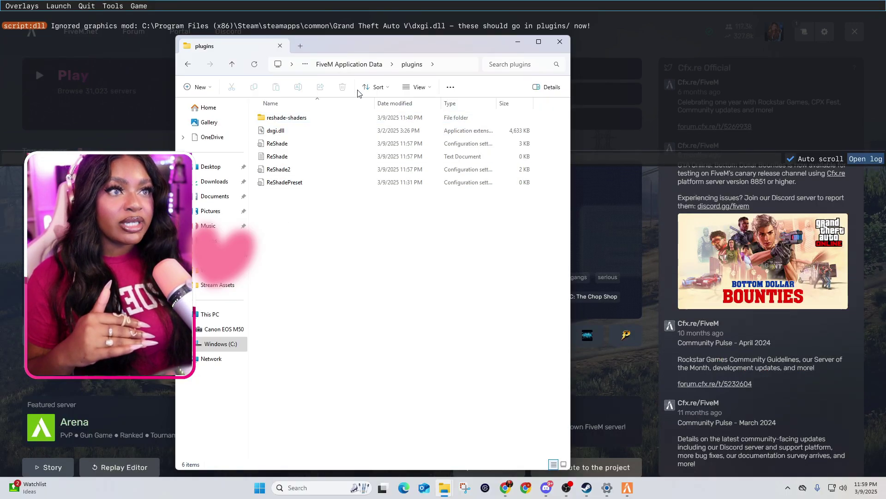
Go up to FiveM Application Data and open CitizenFX.ini in Notepad
left_click(231, 65)
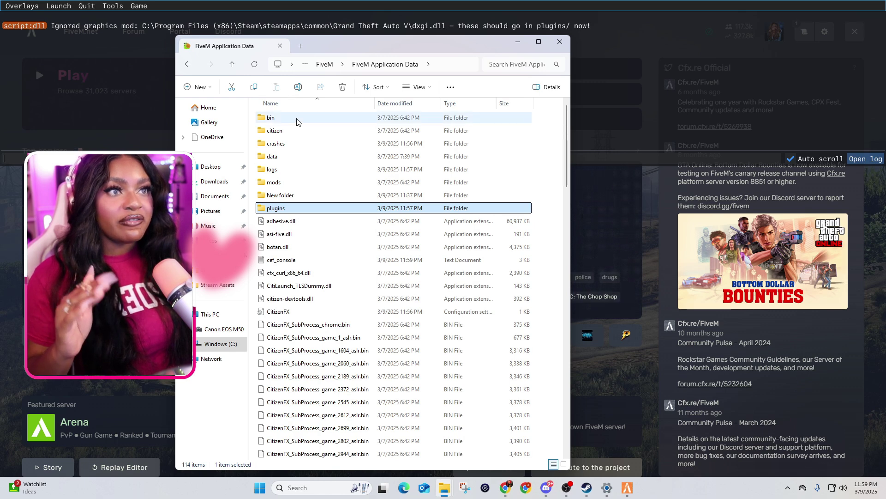
mouse_move(304, 214)
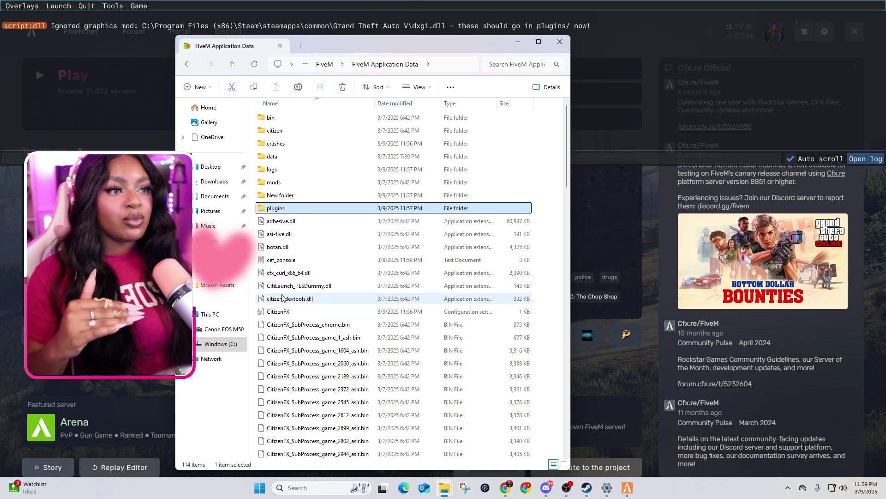
left_click(278, 313)
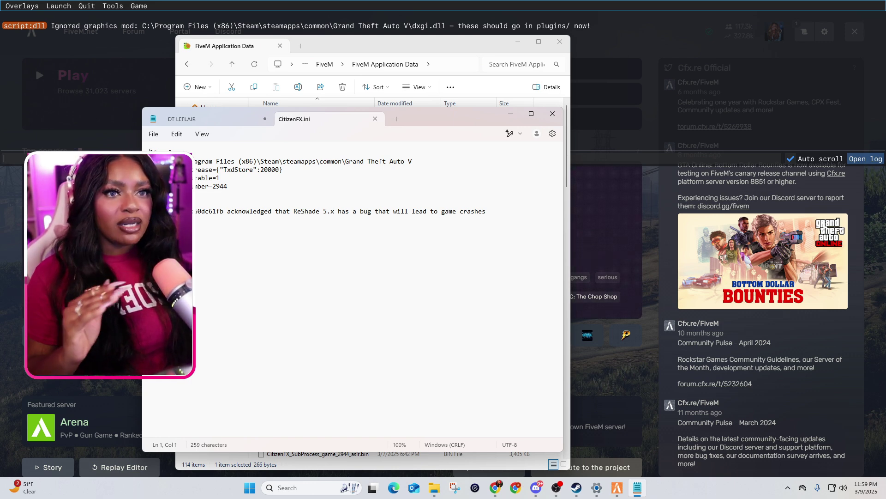
Confirm the [Addons] ReShade5 line in CitizenFX.ini, then close the file and Notepad
left_click(153, 211)
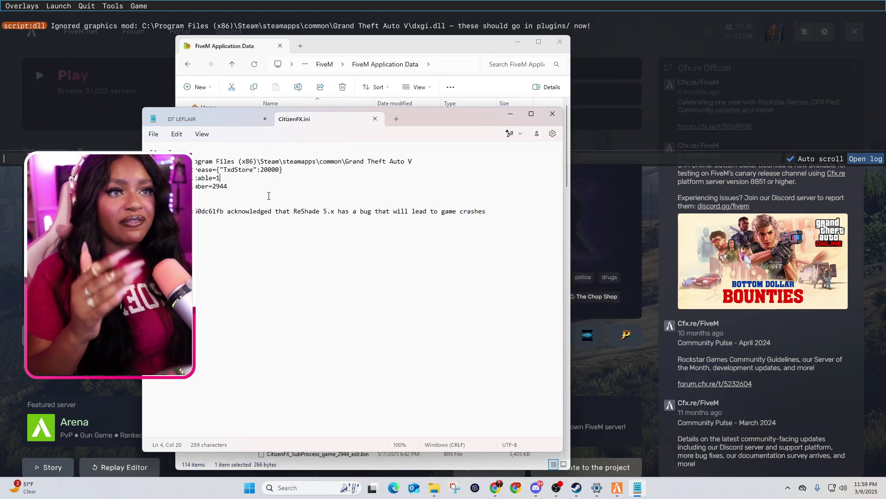
left_click_drag(411, 119, 392, 89)
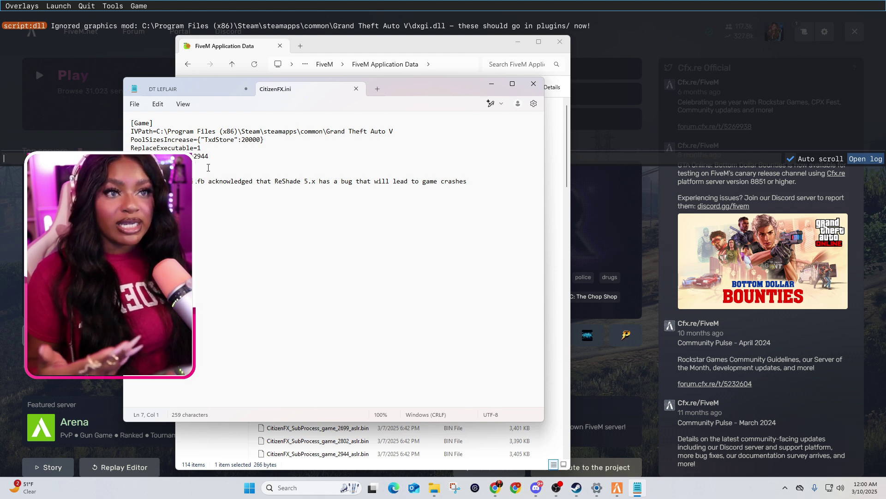
left_click(356, 88)
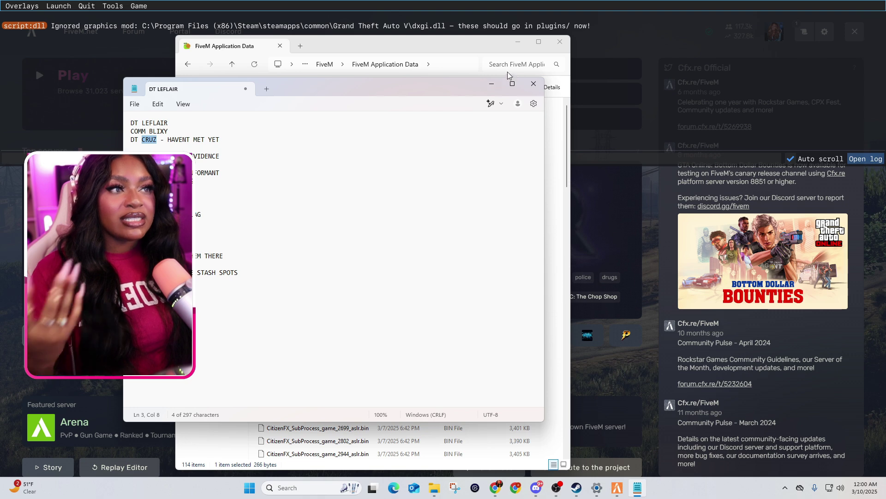
left_click(533, 83)
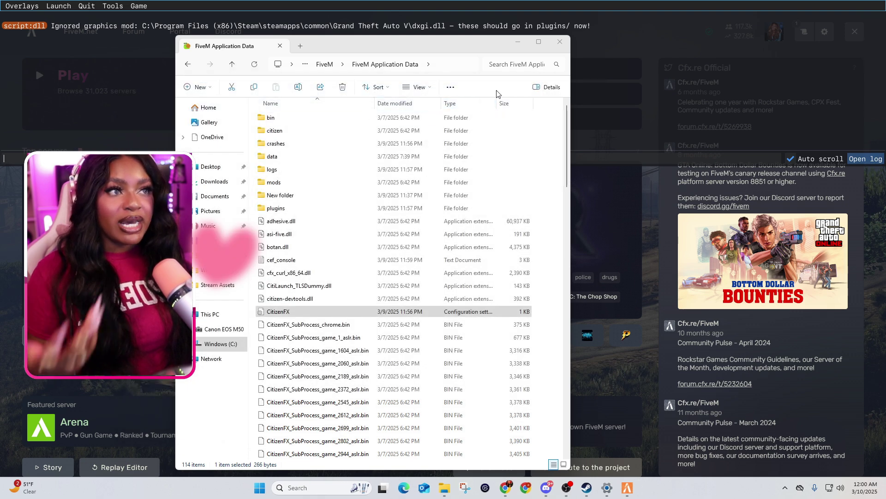
Quit FiveM from the F8 console, relaunch it, sign in with Cfx.re and dismiss the welcome dialog
left_click(517, 45)
key("F8")
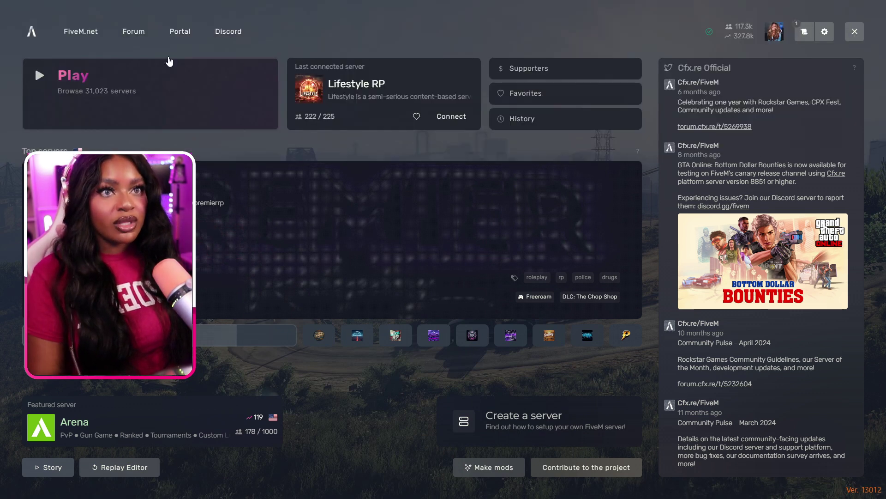
key("F8")
left_click(93, 6)
left_click(96, 19)
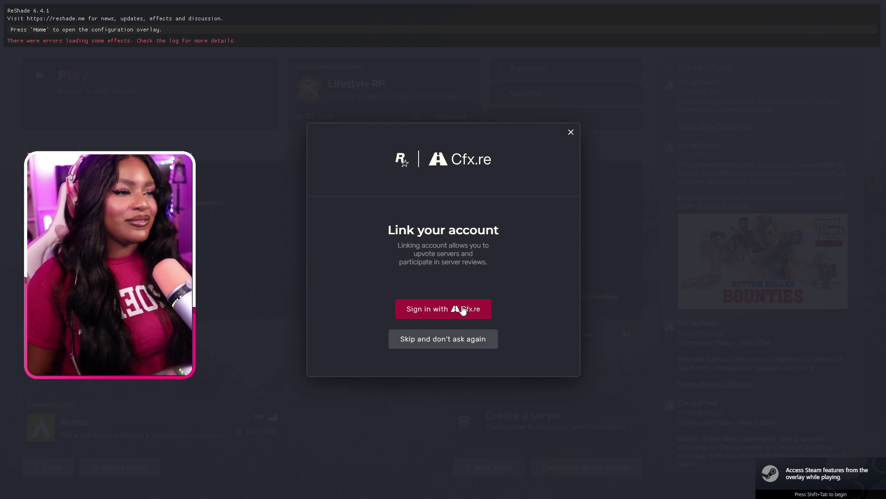
left_click(463, 311)
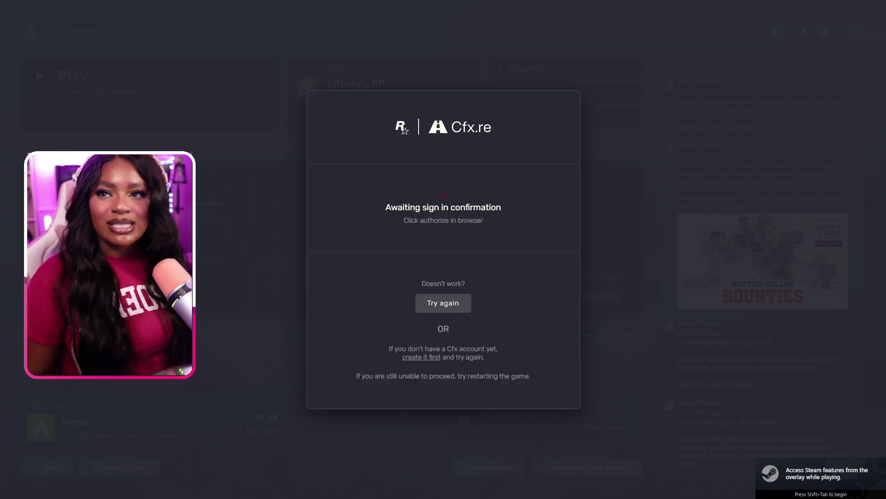
key("Return")
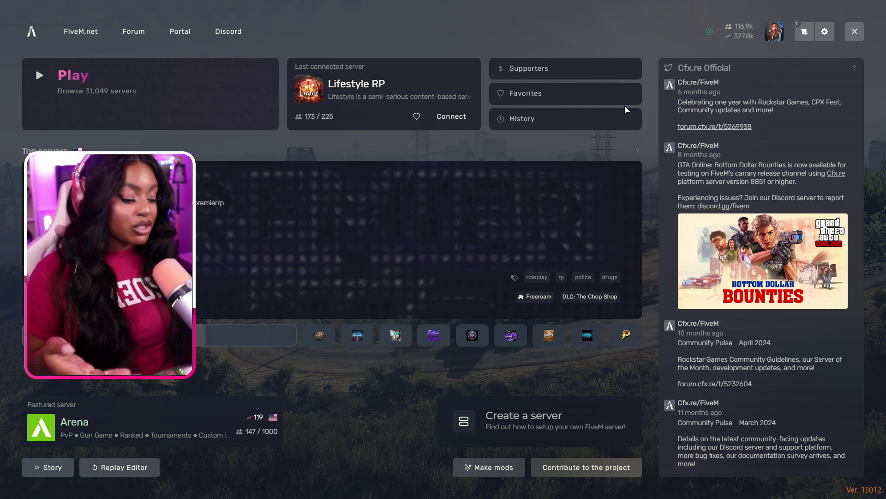
Open the ReShade overlay with Home and complete the tutorial to reach the effects list
key("Home")
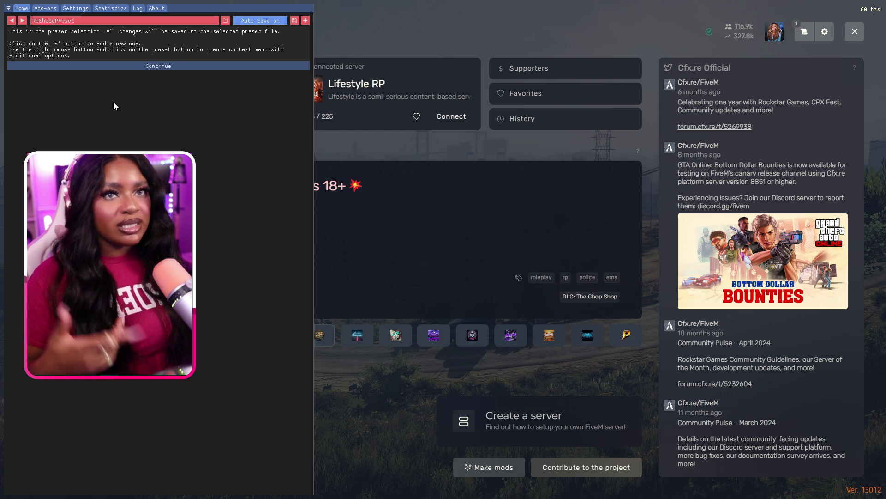
left_click(134, 69)
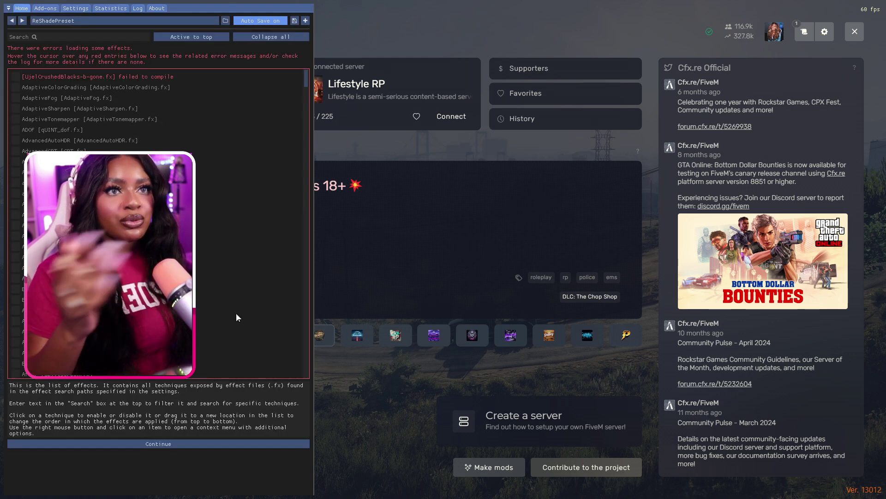
left_click(158, 443)
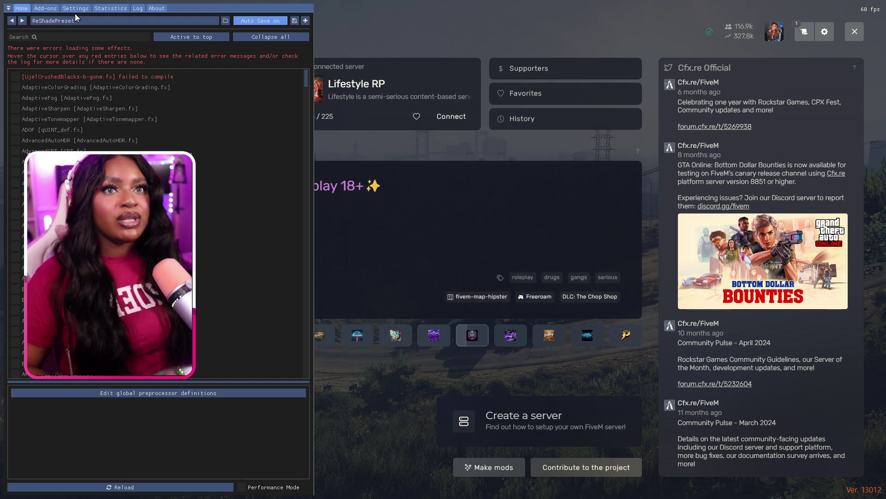
In ReShade Settings, rebind the overlay key from Home to Numpad Decimal
left_click(74, 10)
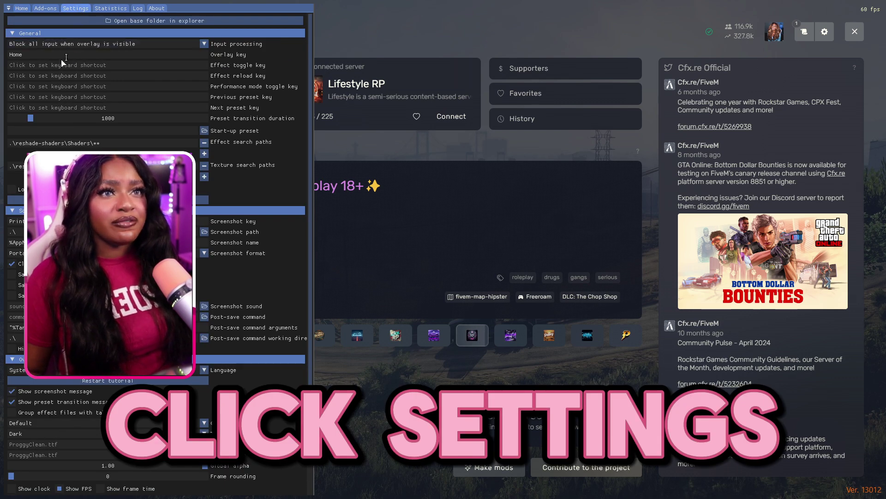
left_click(16, 55)
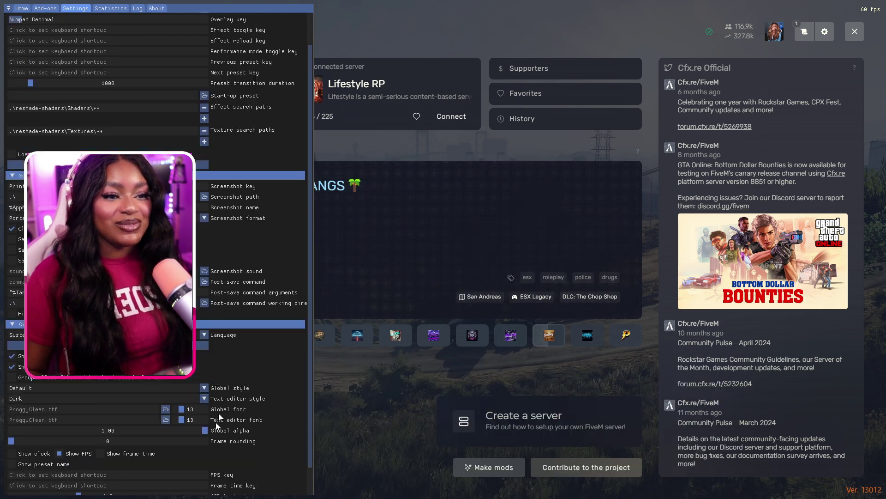
Back in the effects list, search for 'tech' and enable Technicolor2
left_click(19, 9)
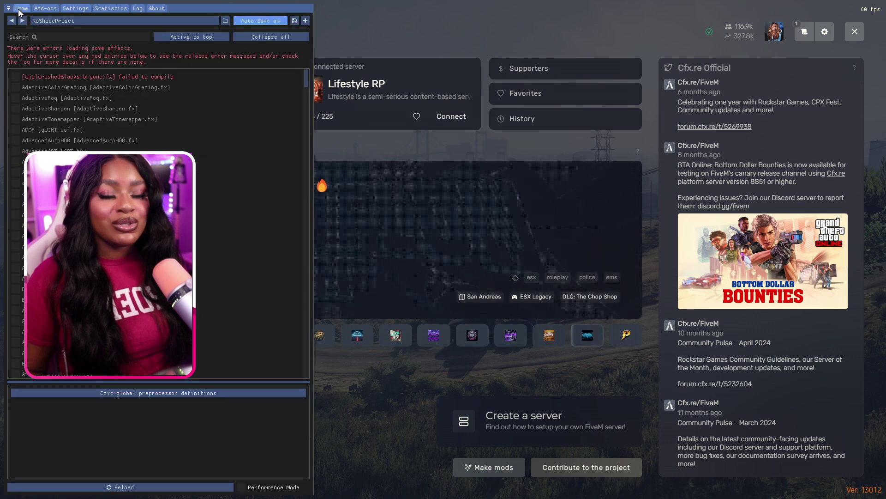
scroll(15, 182, "down", 10)
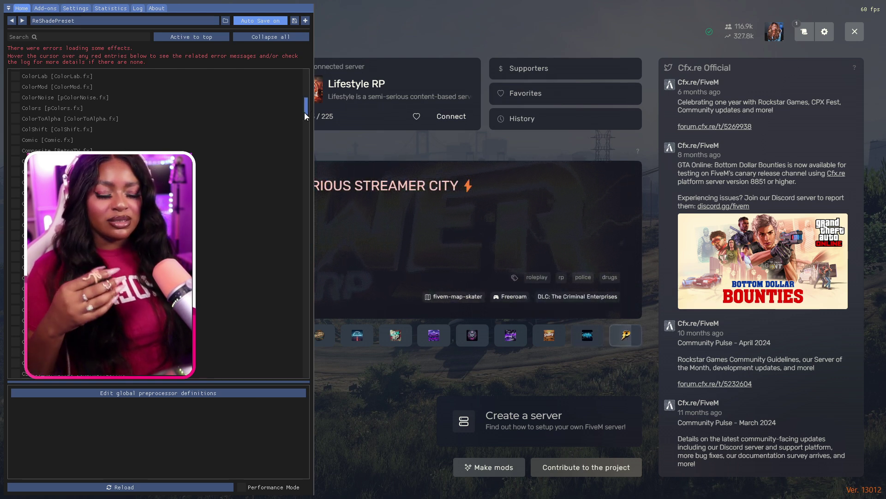
scroll(304, 113, "up", 15)
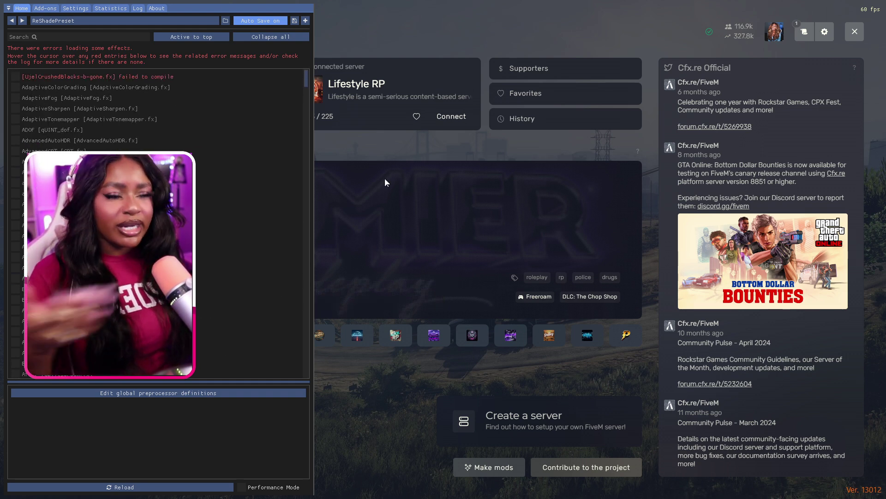
left_click(47, 37)
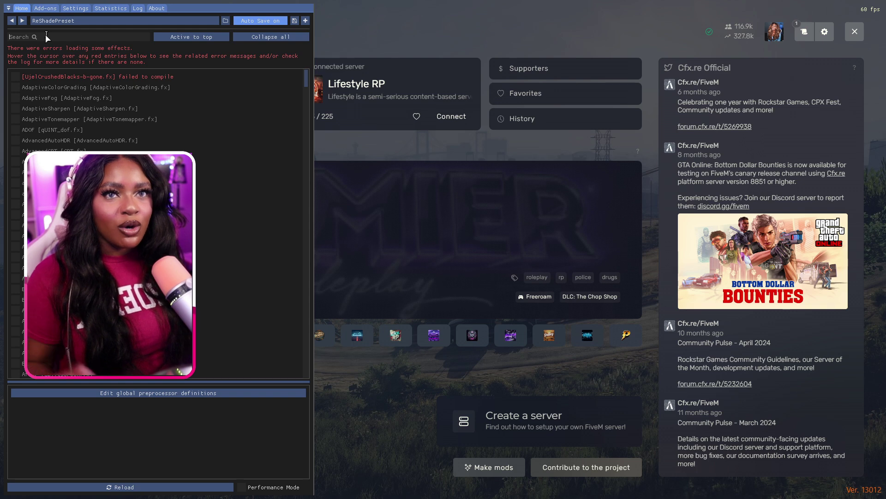
type("tech")
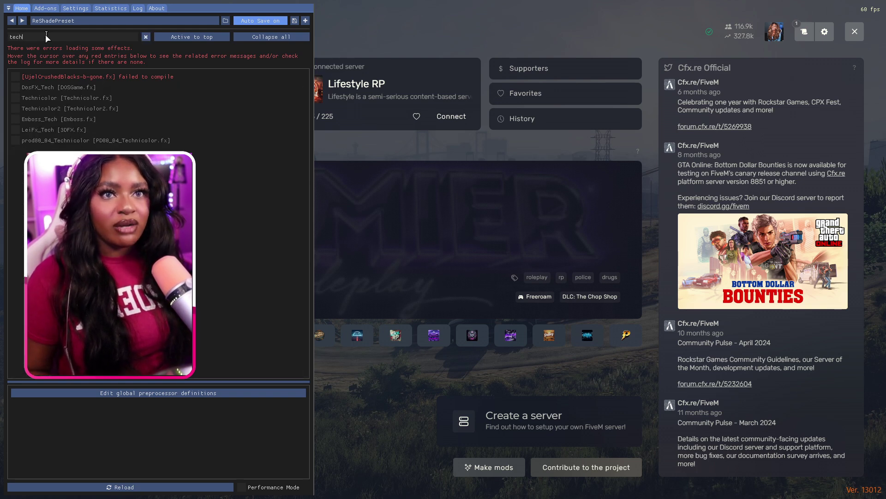
left_click(44, 100)
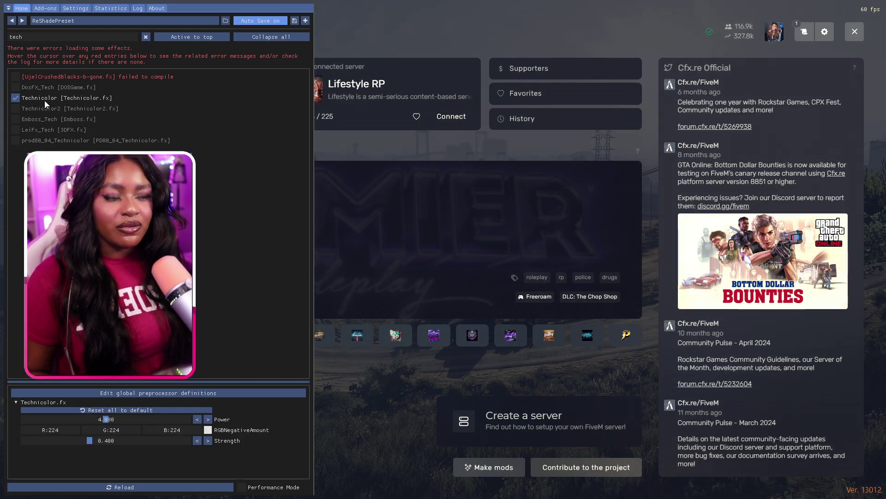
left_click(44, 100)
left_click(47, 109)
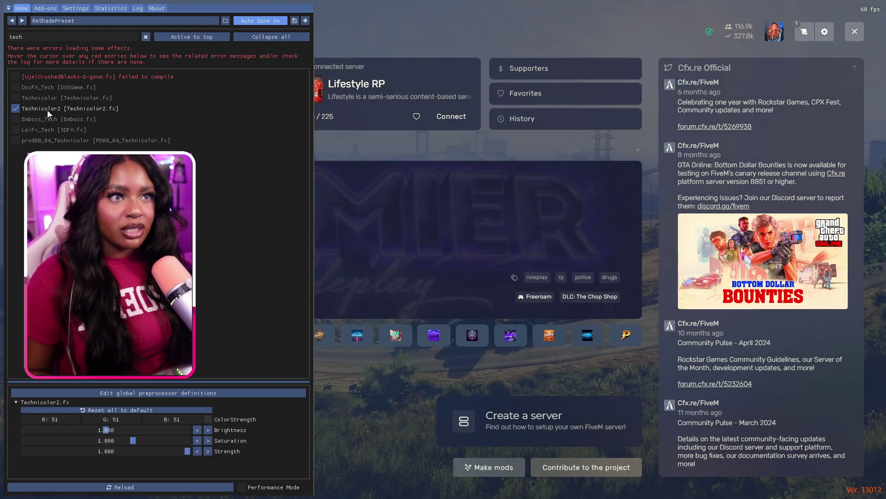
Move Technicolor2 to the top of the effects list and select the search text
right_click(47, 109)
left_click(39, 110)
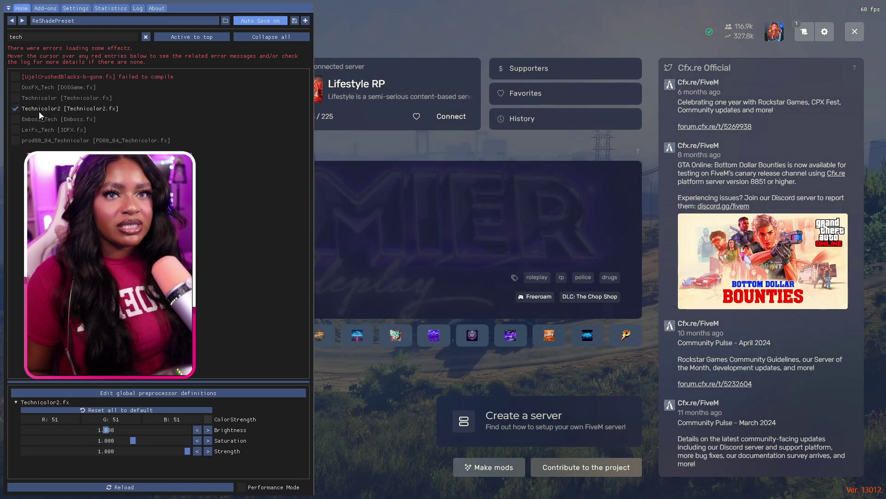
left_click(41, 109)
left_click(41, 109)
right_click(41, 109)
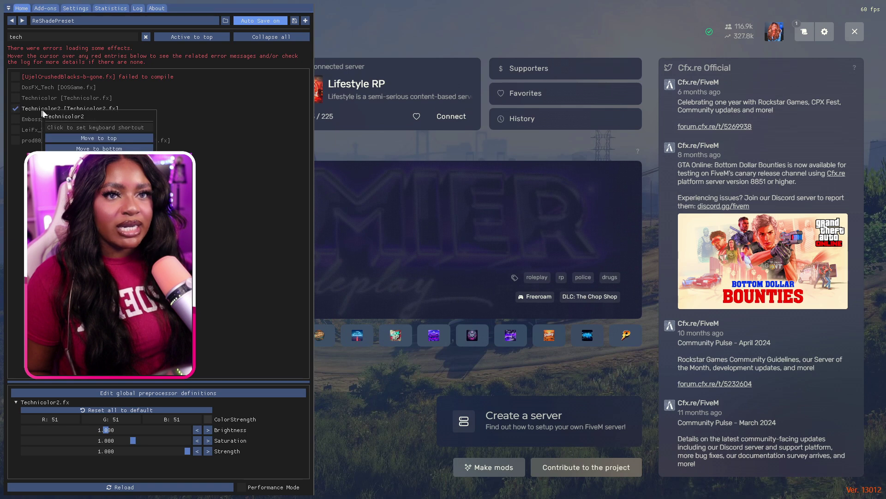
left_click(61, 139)
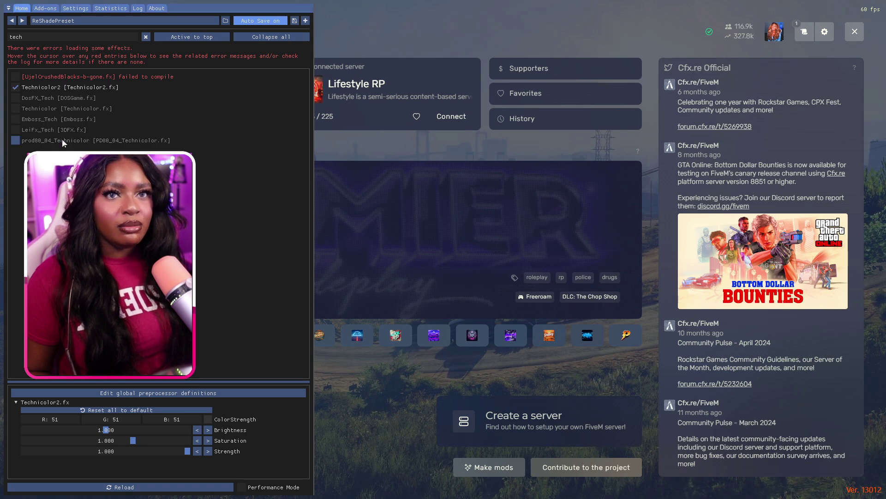
double_click(71, 37)
Filter the effects for 'gaus' and enable GaussianBlur
type("gaus")
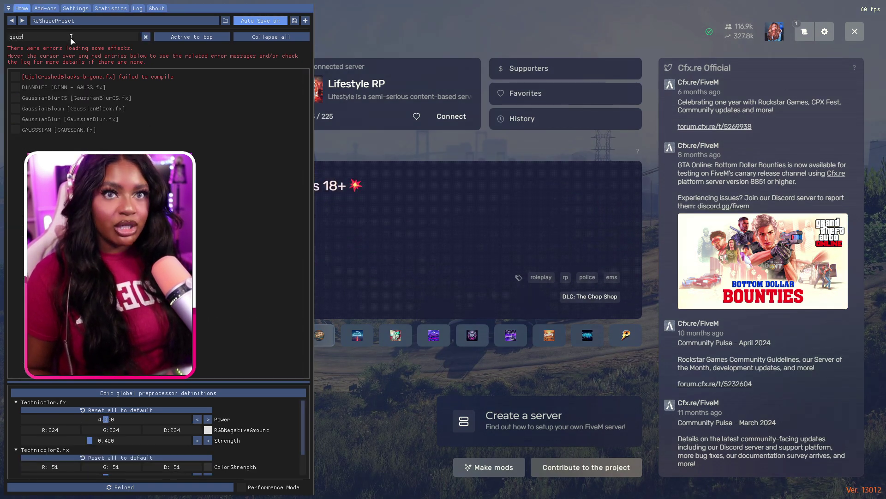
left_click(97, 121)
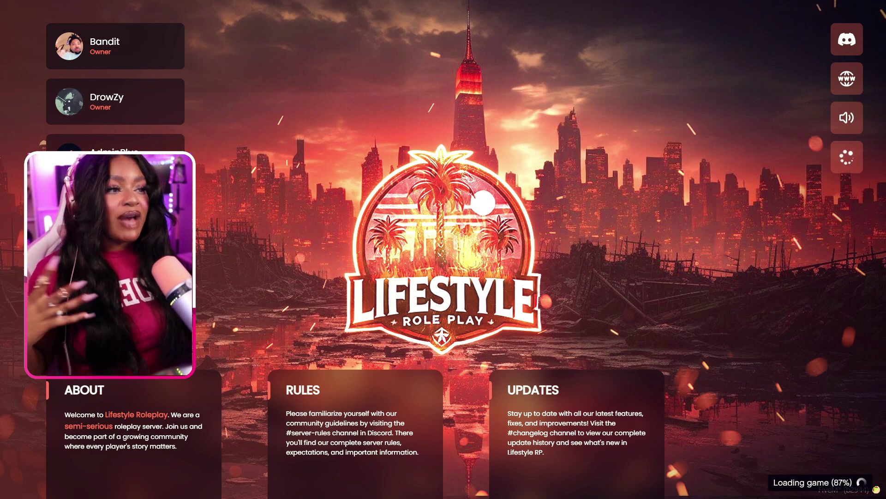
Briefly show and hide the ReShade overlay while the Lifestyle RP server loads
key("Home")
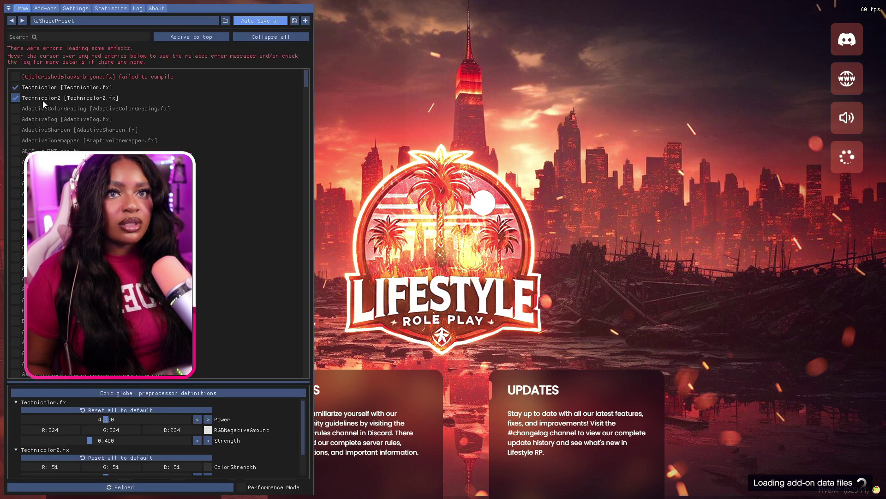
key("Home")
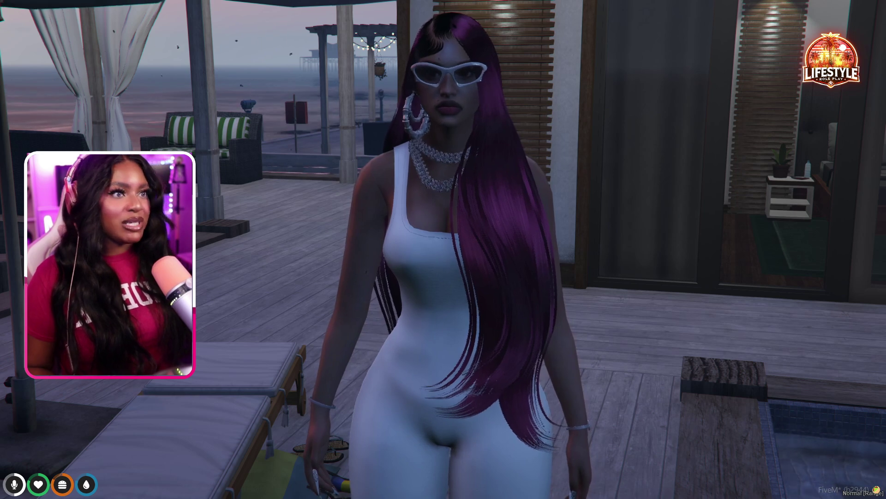
Open the overlay in-game, keep Technicolor off, enable Technicolor2 and move it to the top
key("Home")
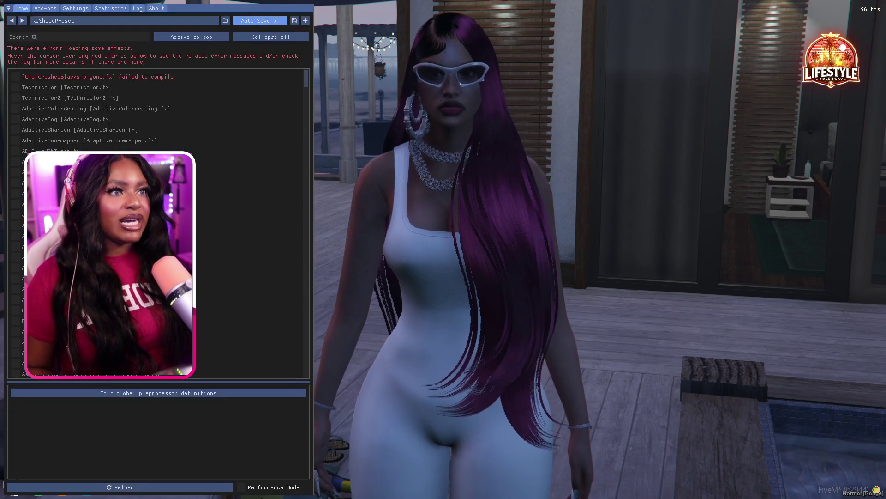
left_click(90, 85)
left_click(90, 85)
left_click(90, 96)
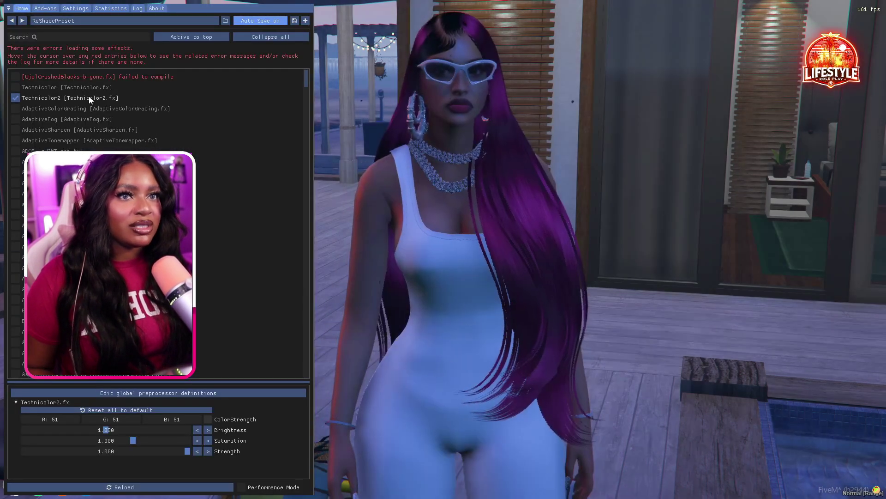
right_click(87, 89)
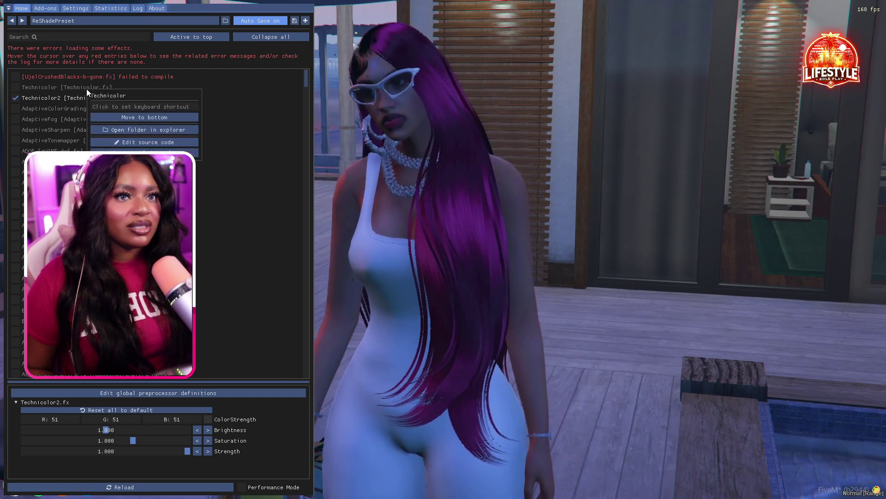
right_click(62, 101)
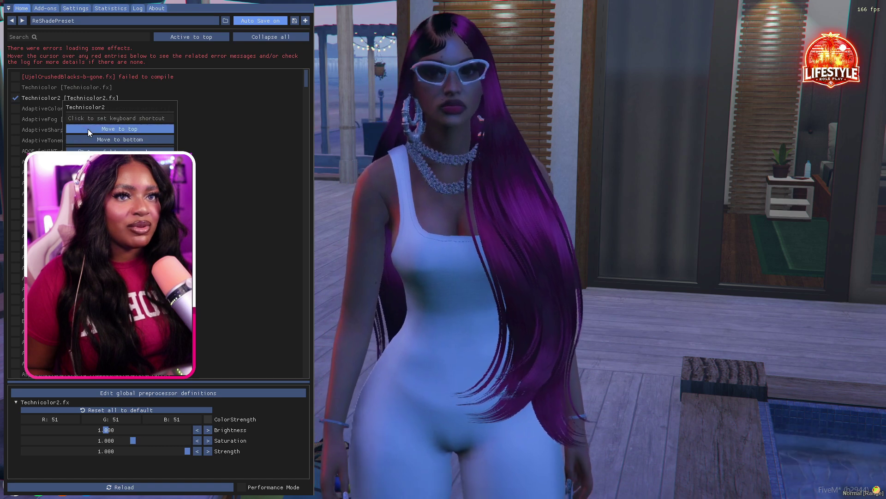
left_click(87, 129)
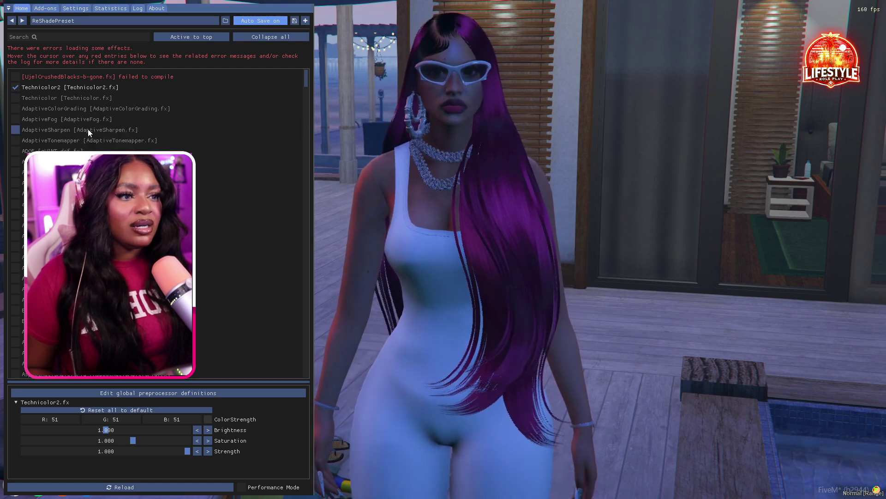
left_click(71, 34)
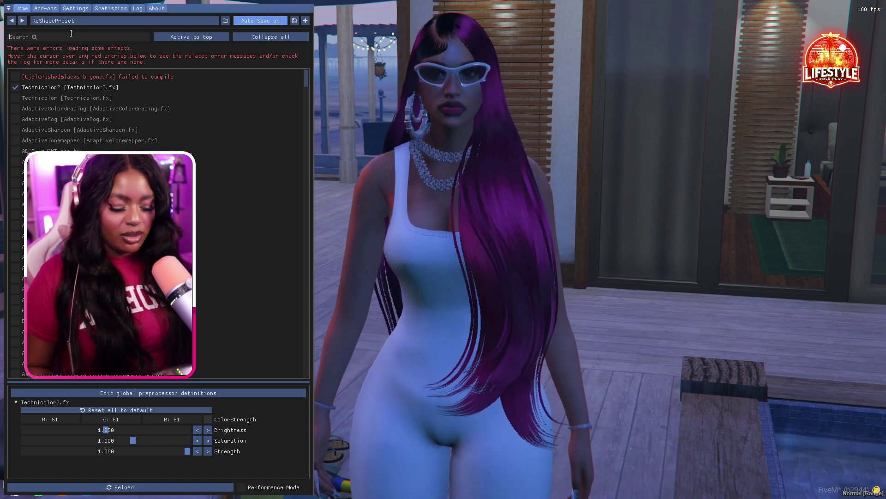
Filter the effects for 'gauss' and trial the GAUSSSIAN and GaussianBlur effects
type("gauss")
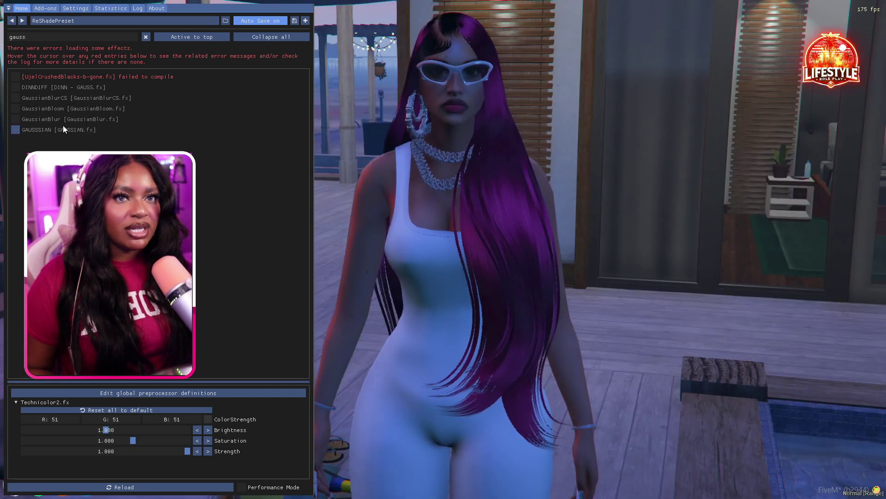
left_click(62, 131)
left_click(61, 130)
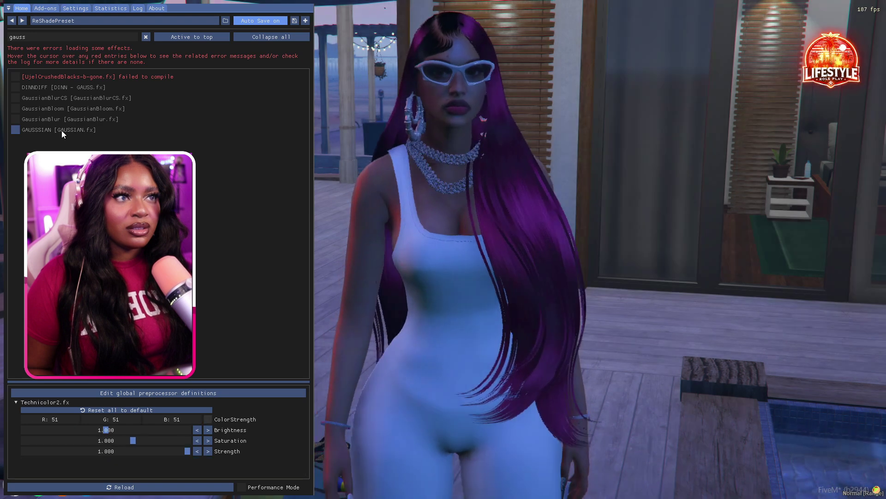
left_click(62, 131)
left_click(61, 130)
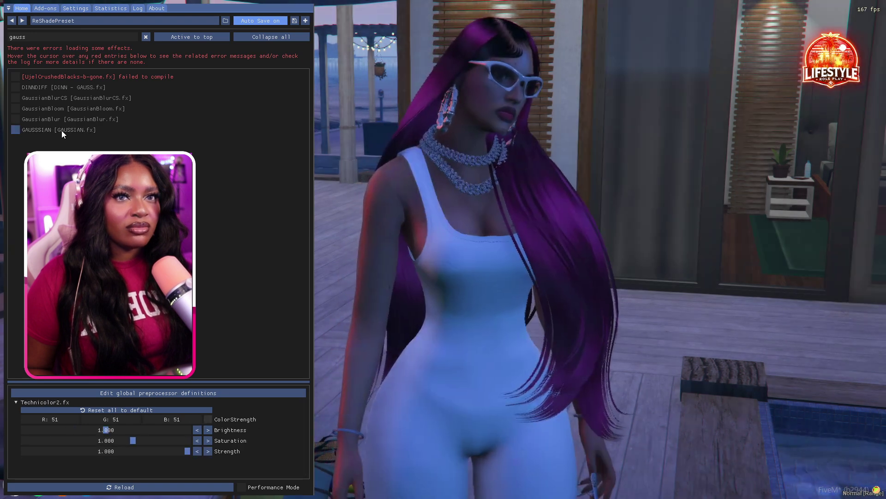
left_click(70, 119)
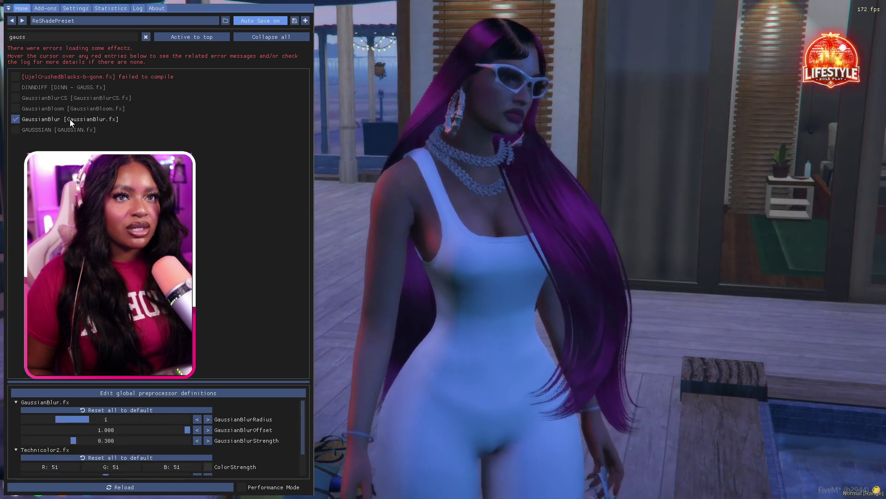
left_click(70, 119)
left_click(70, 119)
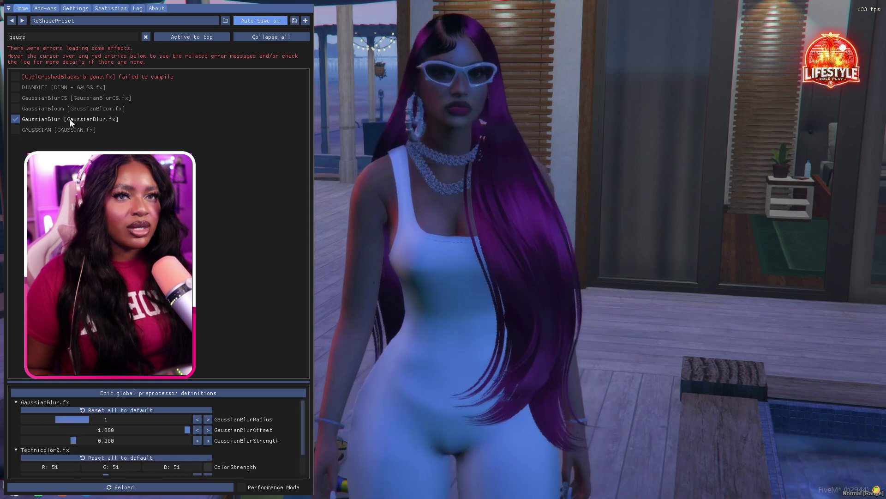
left_click(70, 119)
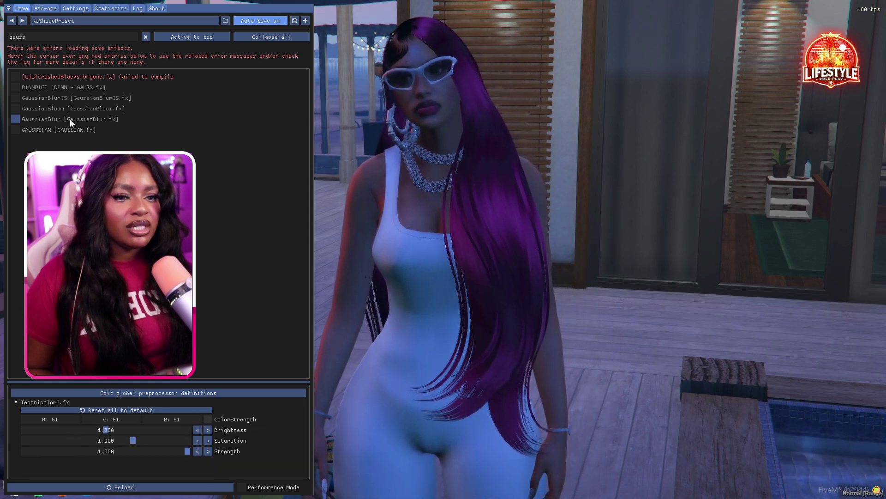
left_click(99, 119)
Trial GaussianBloom, leave GaussianBlur off, and bring up GaussianBlur's Move to top option
scroll(138, 411, "down", 1)
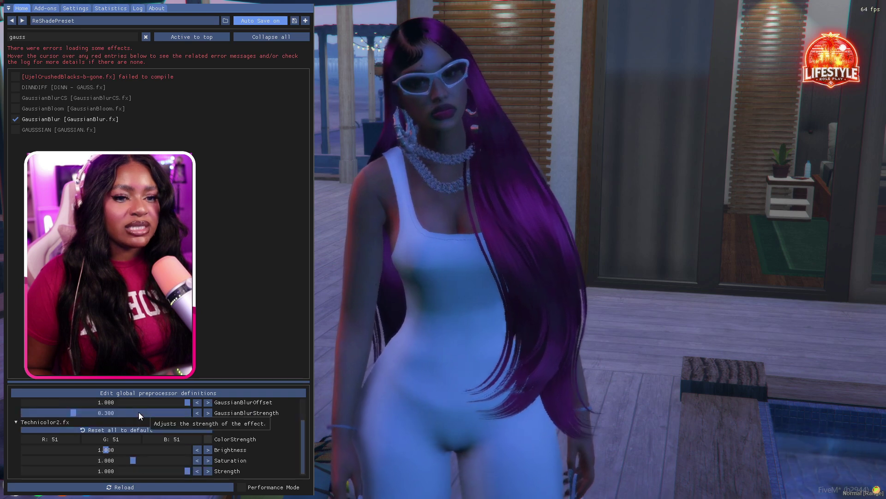
scroll(134, 429, "up", 1)
scroll(130, 436, "down", 1)
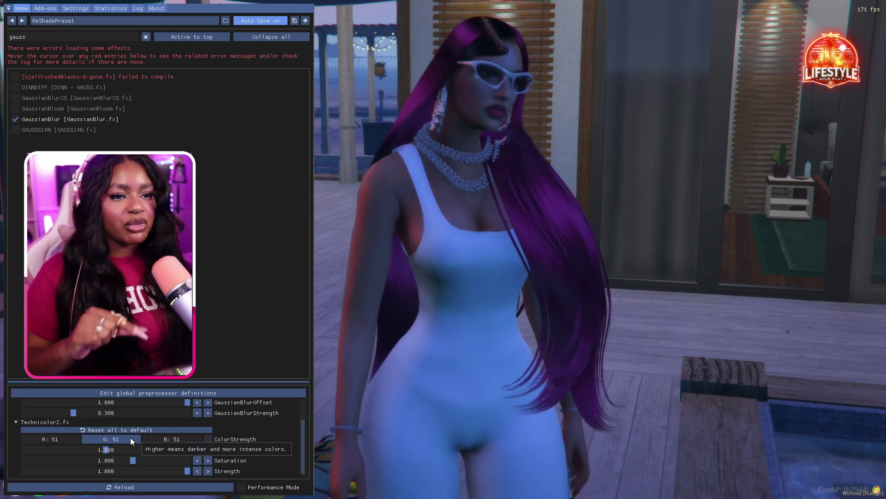
scroll(130, 436, "up", 1)
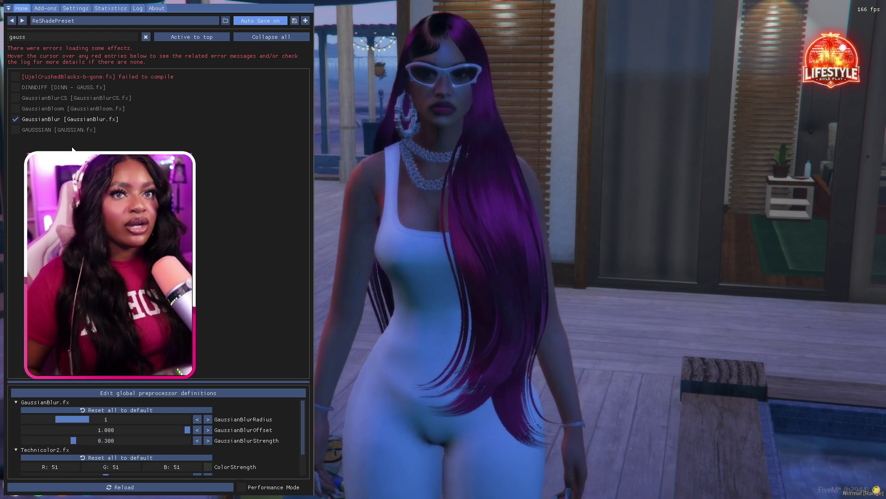
left_click(80, 120)
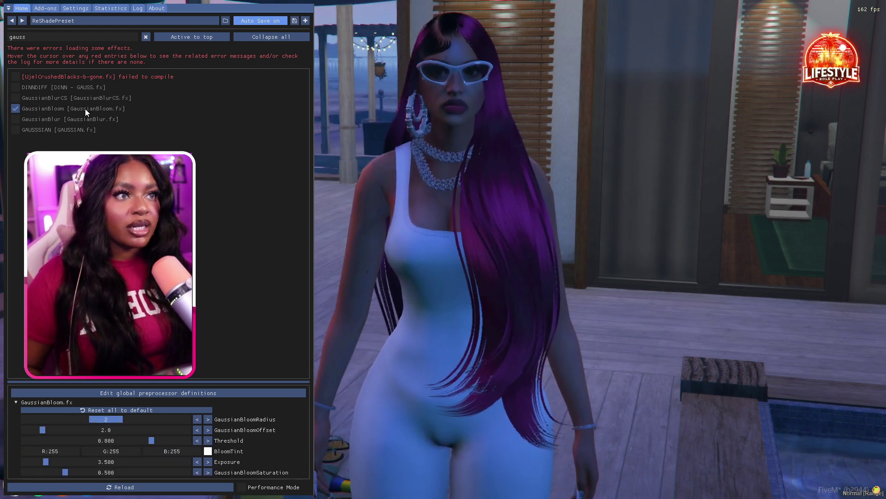
left_click(85, 109)
left_click(85, 109)
left_click(79, 120)
left_click(79, 120)
right_click(79, 120)
right_click(76, 120)
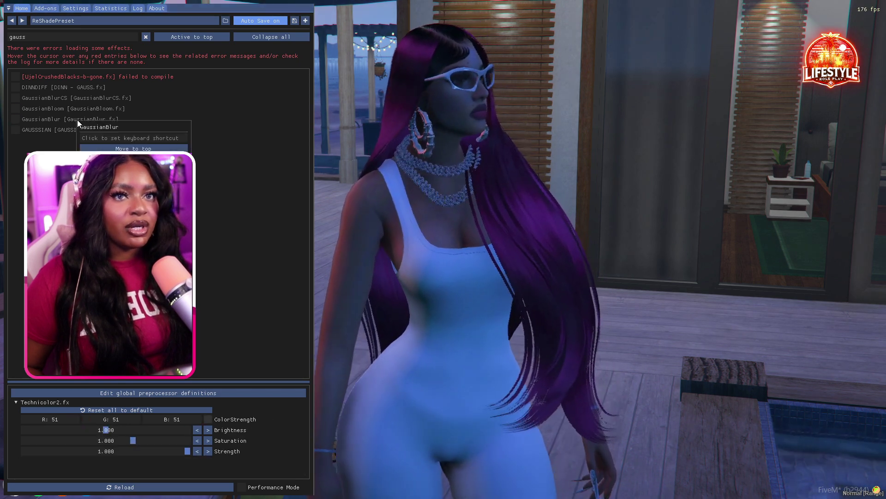
Move GaussianBlur to the top, then enable AdaptiveSharpen and move it to the top too
left_click(106, 148)
left_click(55, 140)
right_click(55, 139)
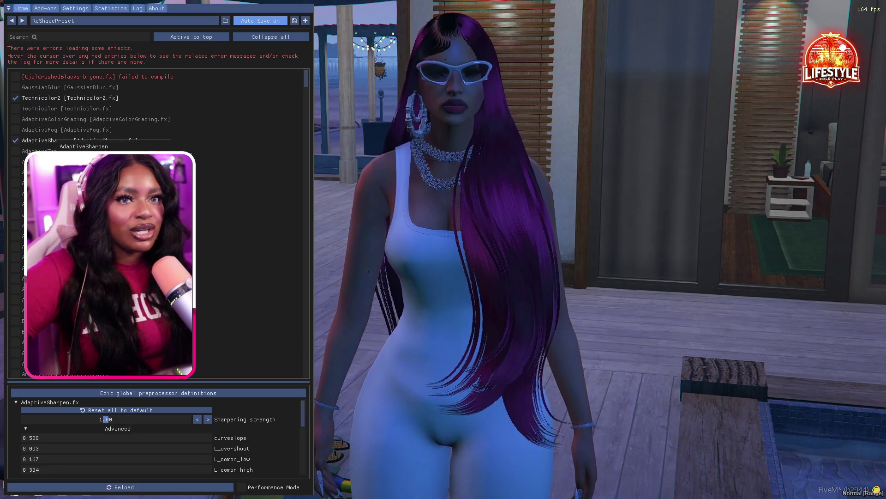
left_click(82, 167)
Enable anamorpho and drag it lower, then preview BeforeAfter and CRTAperture, turning them off
left_click(74, 214)
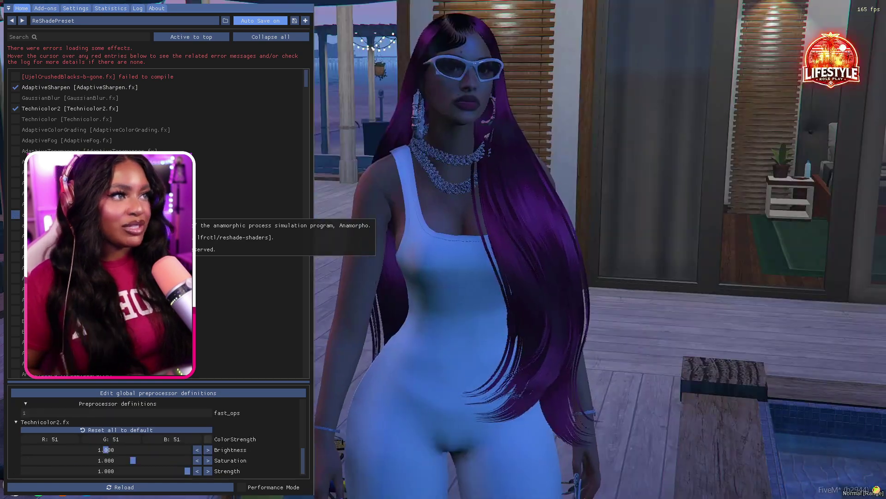
left_click_drag(184, 215, 185, 225)
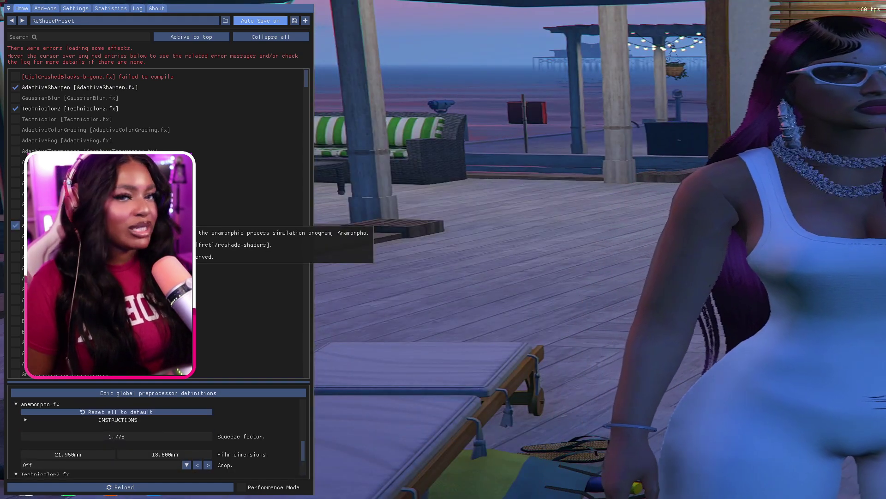
left_click_drag(185, 225, 184, 257)
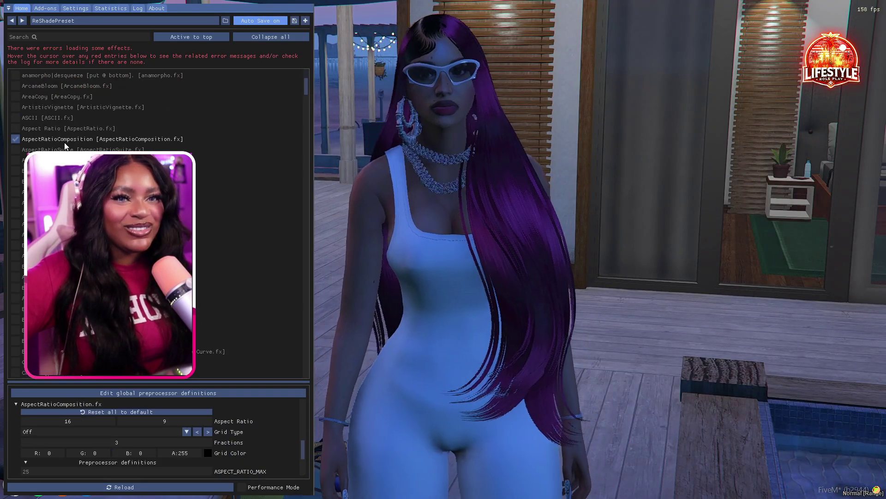
left_click(65, 140)
left_click(65, 181)
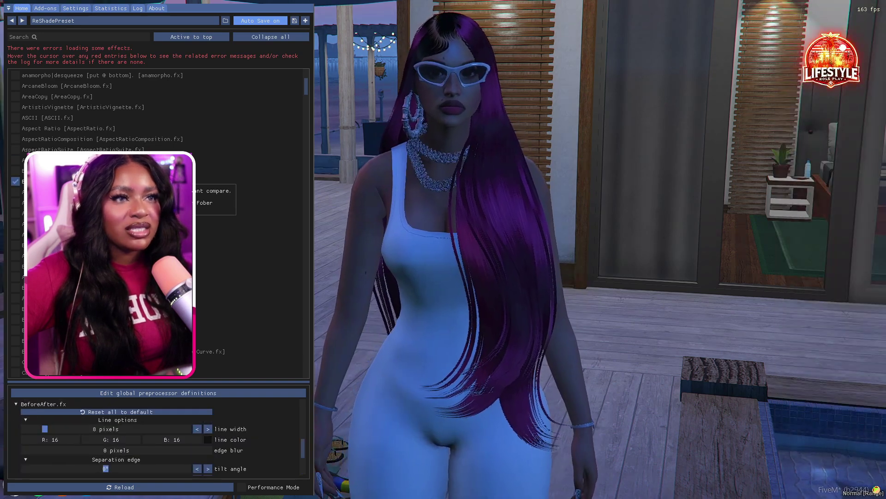
left_click(65, 191)
left_click(64, 202)
left_click(64, 202)
Preview AreaDiscard, the next effect and AspectRatioMultiGrid, then enable ColorGrading
left_click(64, 212)
left_click(65, 213)
left_click(65, 224)
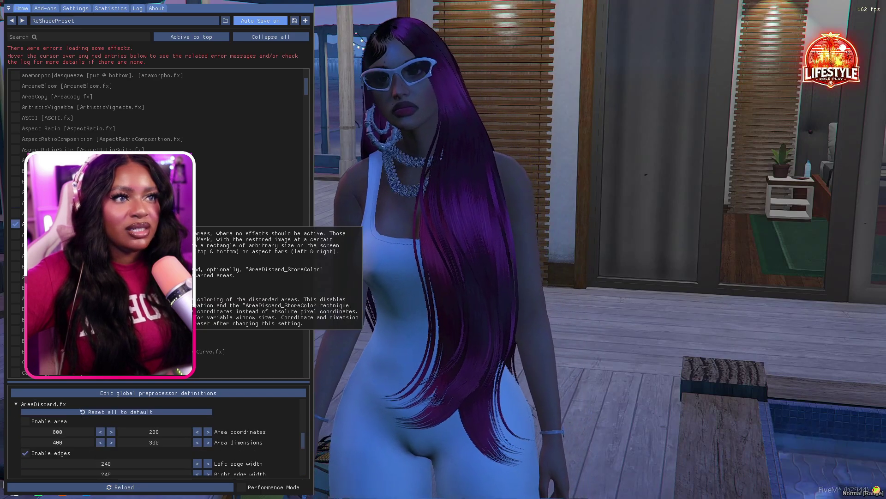
left_click(65, 223)
left_click(65, 234)
scroll(65, 208, "down", 5)
left_click(65, 177)
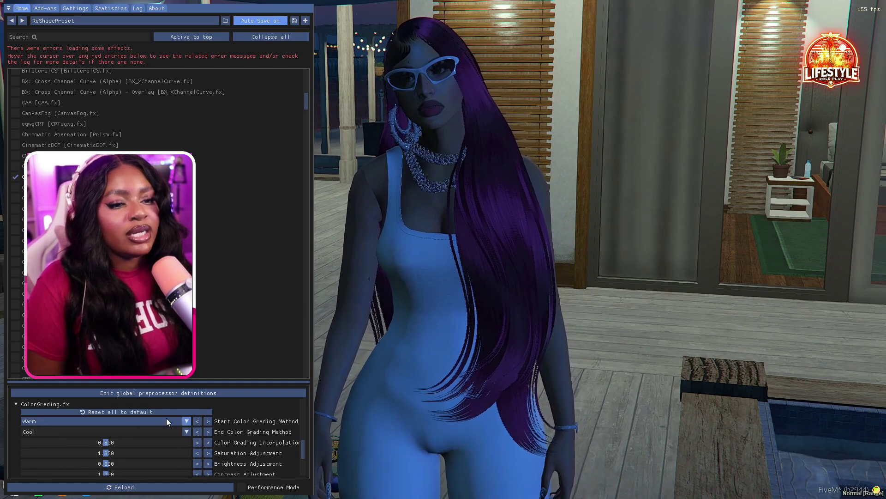
Cycle ColorGrading's start grading method through Cool, Sepia, Vintage and Vibrant
left_click(40, 422)
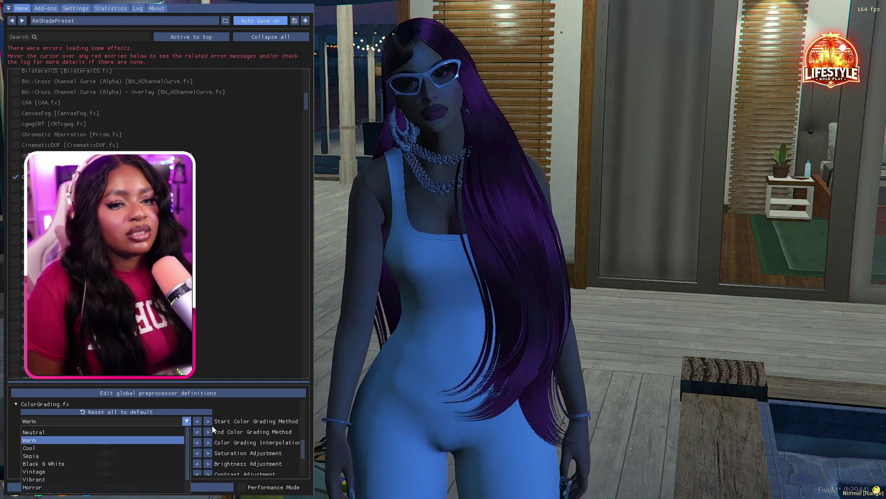
left_click(58, 447)
left_click(82, 420)
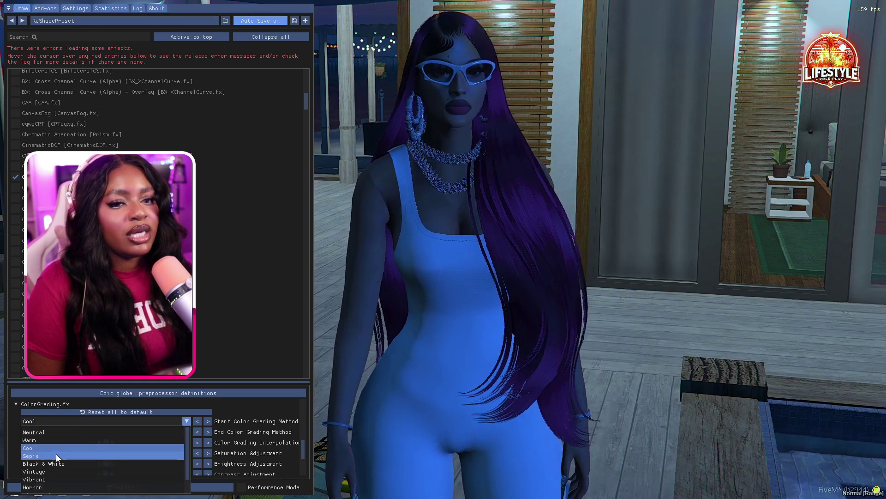
left_click(56, 454)
left_click(74, 419)
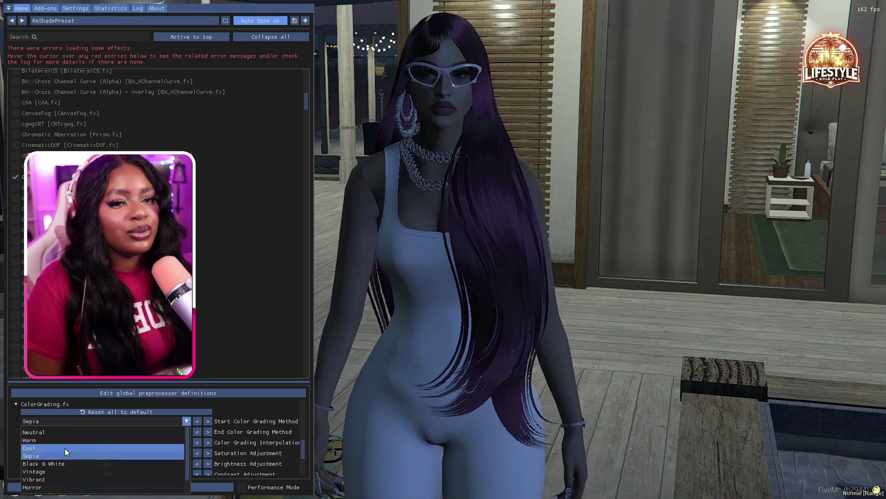
left_click(56, 470)
left_click(89, 419)
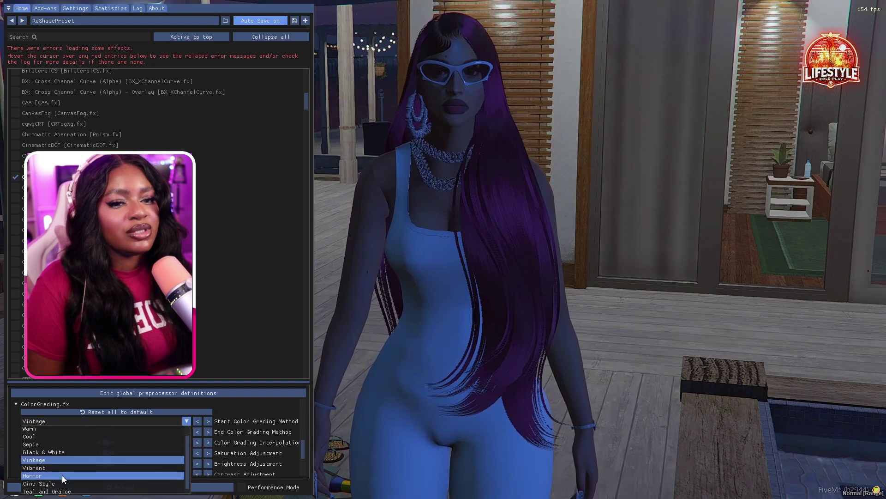
left_click(59, 470)
Turn off the previously enabled effect and enable Bloom [qUINT_bloom.fx]
scroll(138, 208, "down", 3)
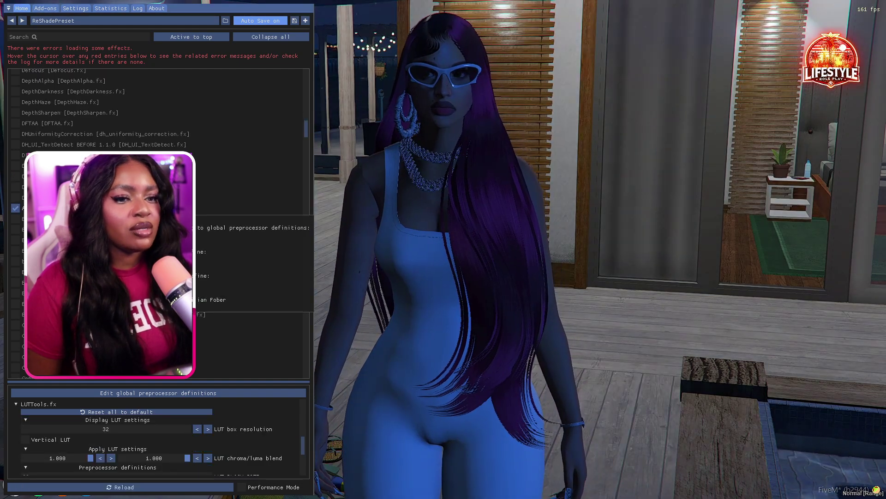
left_click(15, 208)
left_click(15, 229)
scroll(15, 229, "up", 5)
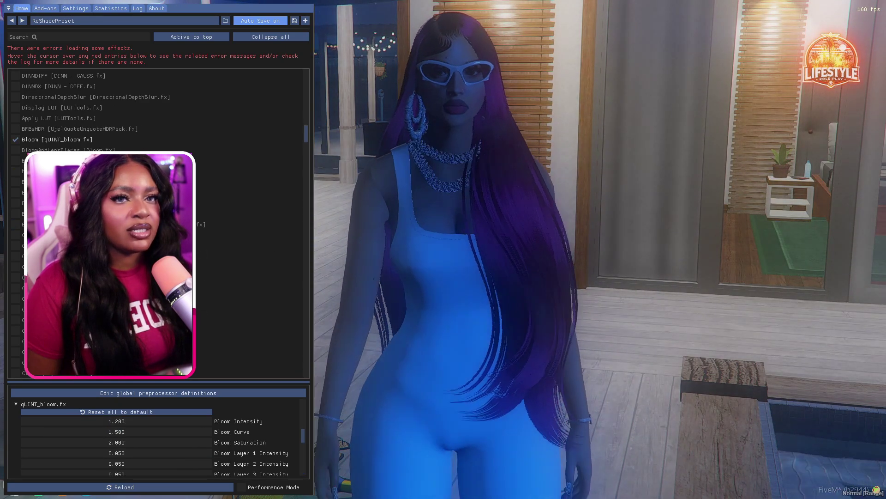
scroll(15, 173, "down", 1)
left_click(15, 154)
left_click(16, 153)
left_click(15, 164)
left_click(15, 164)
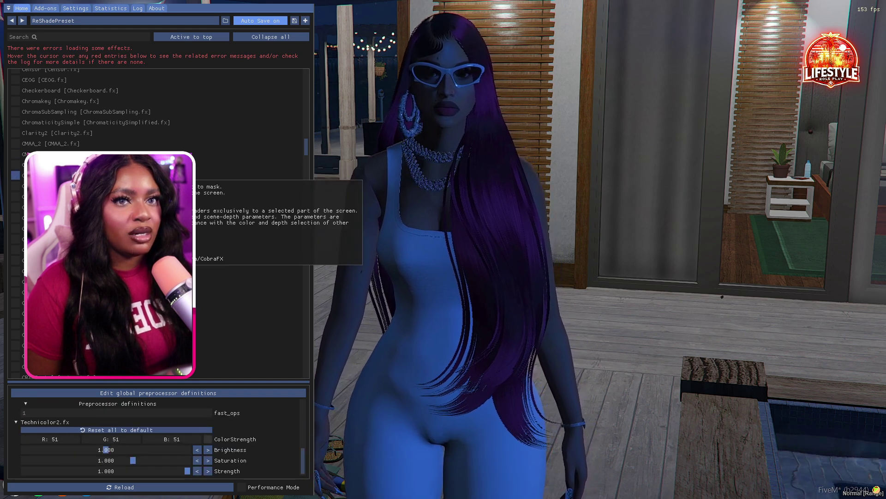
left_click(16, 175)
left_click(15, 175)
left_click(16, 175)
left_click(15, 175)
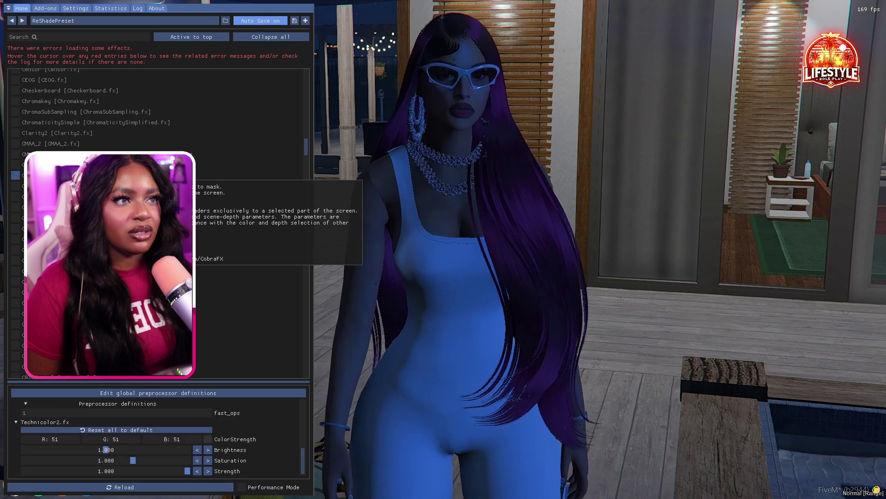
left_click(15, 196)
left_click(15, 196)
left_click(15, 196)
left_click(15, 196)
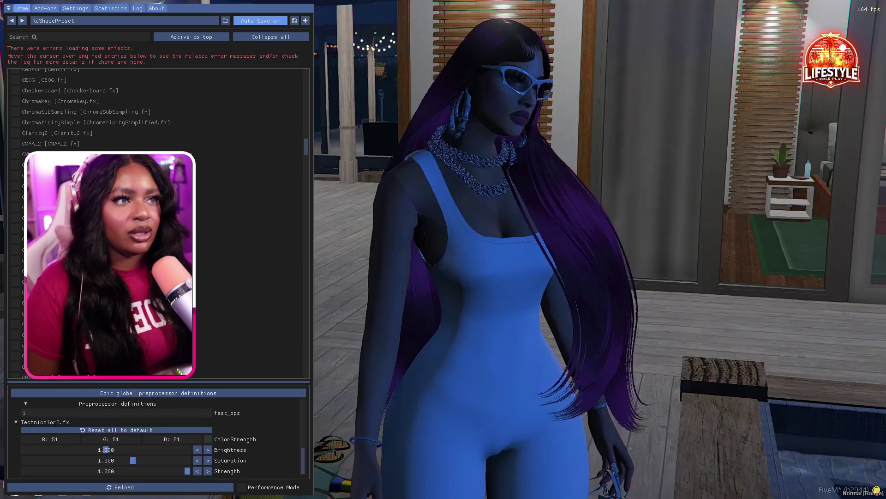
left_click(15, 207)
left_click(15, 207)
scroll(157, 222, "down", 5)
left_click(15, 200)
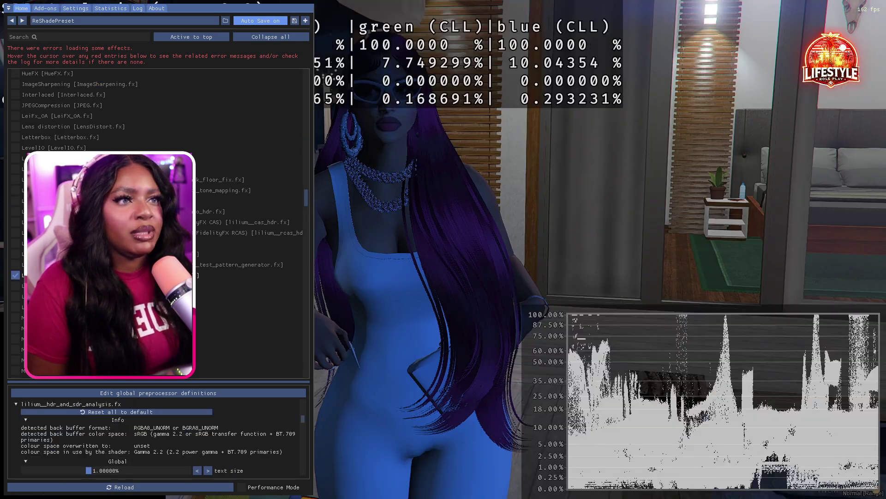
left_click(15, 201)
left_click(15, 285)
left_click(15, 285)
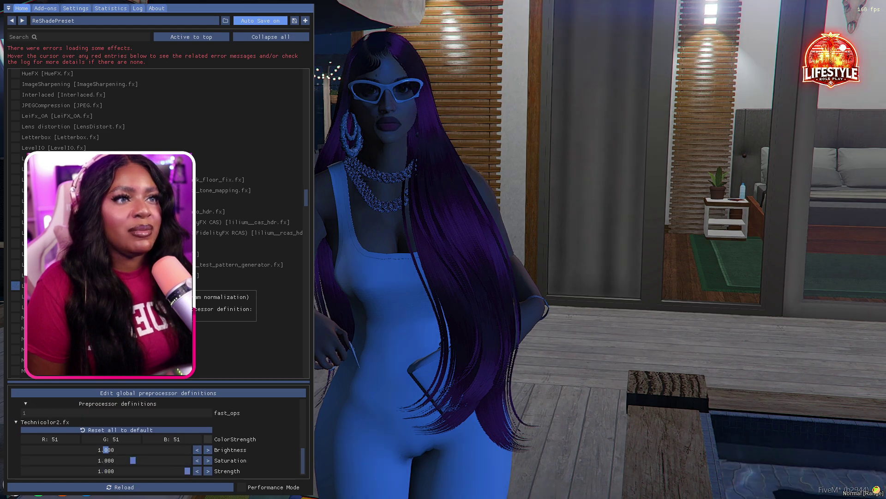
left_click(15, 296)
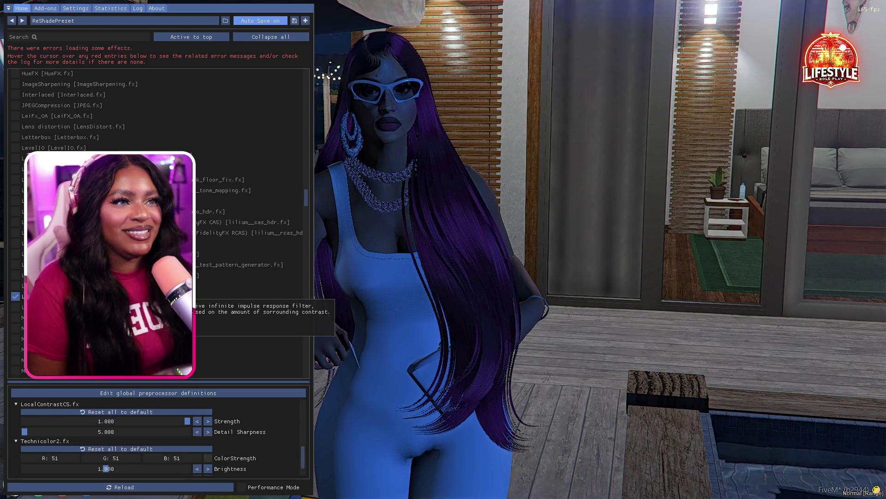
left_click(15, 296)
left_click(15, 307)
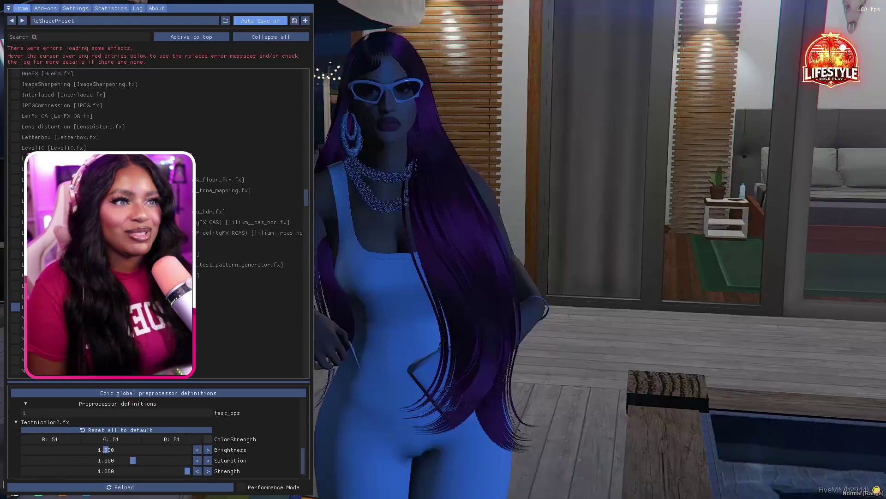
left_click(16, 317)
left_click(15, 317)
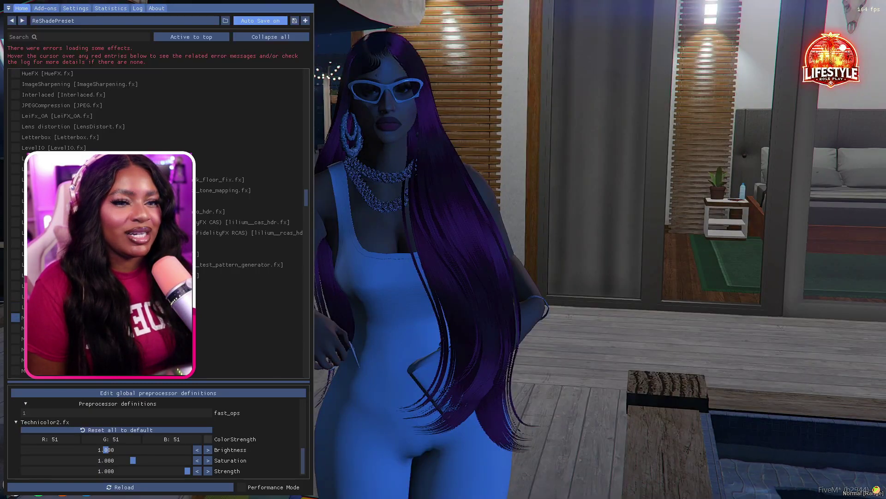
left_click(15, 328)
left_click(15, 327)
scroll(15, 323, "down", 3)
scroll(69, 323, "down", 1)
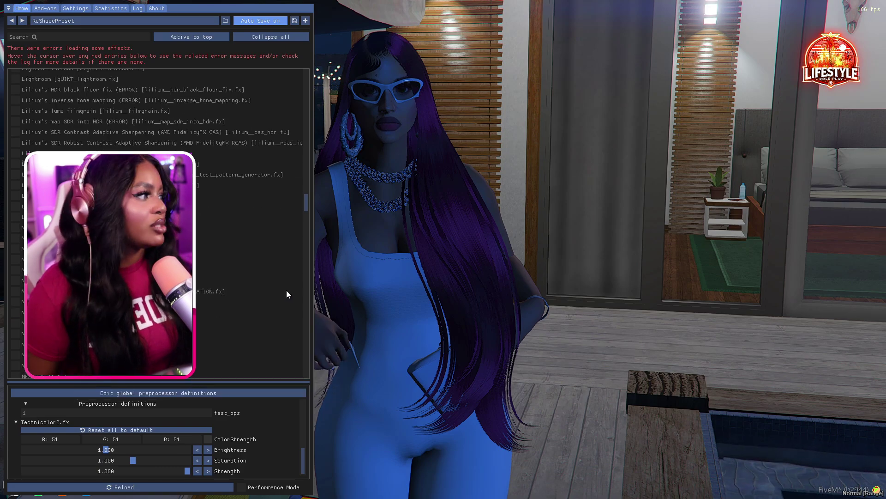